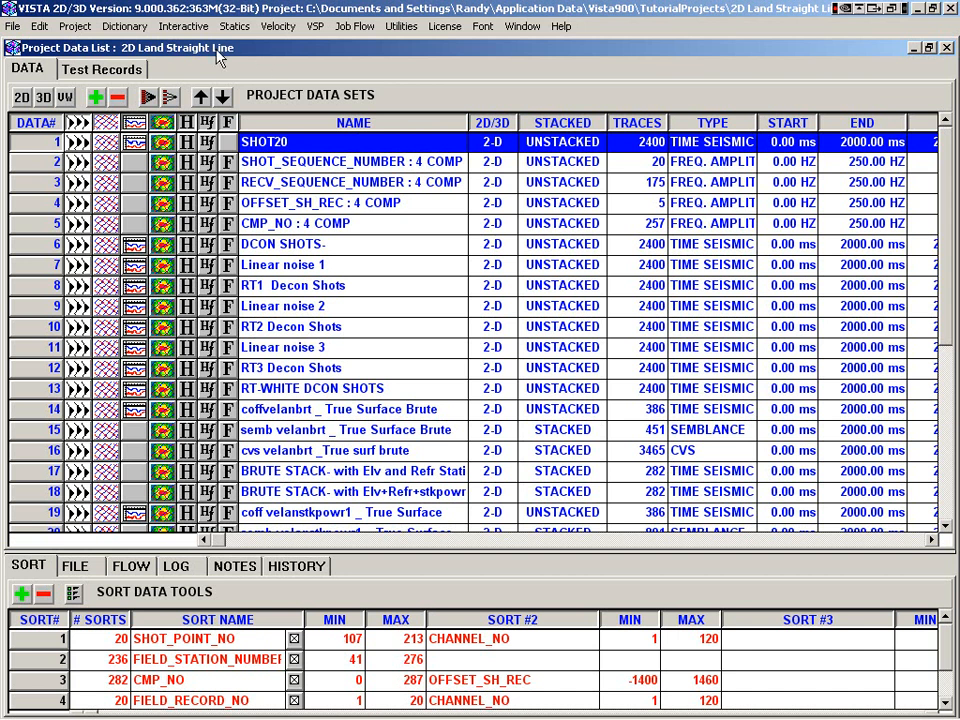
# Open the SHOT20 data set in a seismic display window.
pyautogui.click(185, 28)
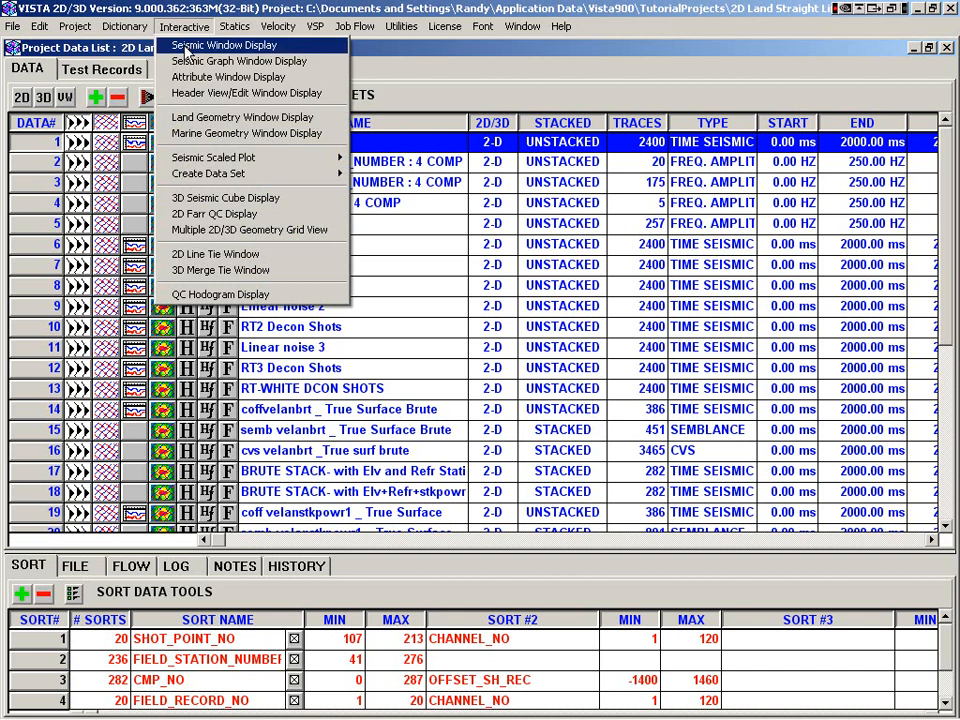
pyautogui.click(407, 55)
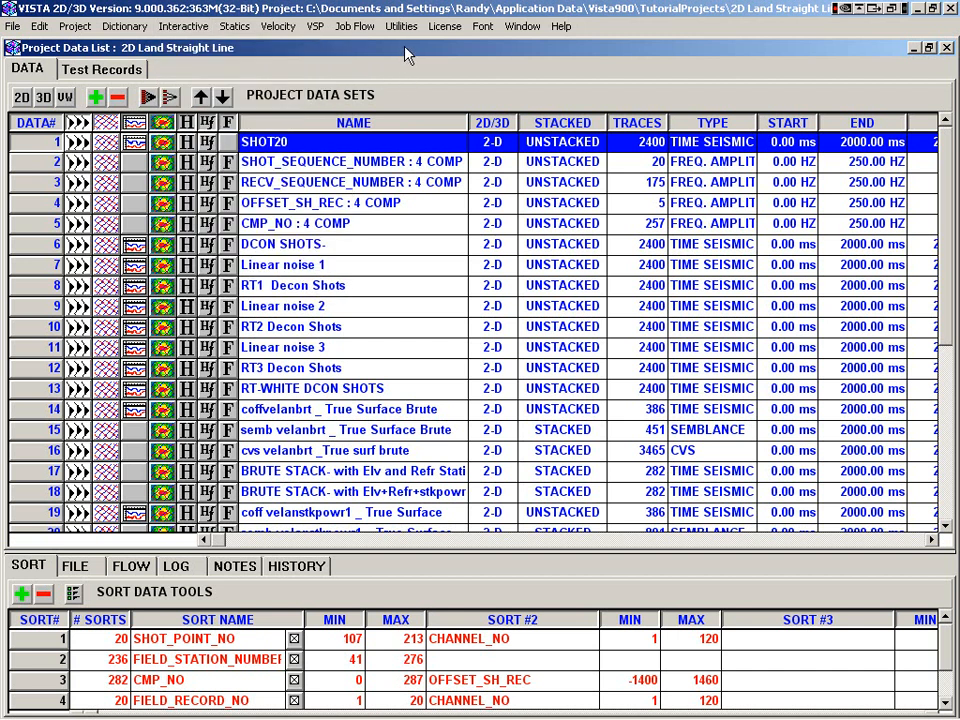
pyautogui.click(84, 158)
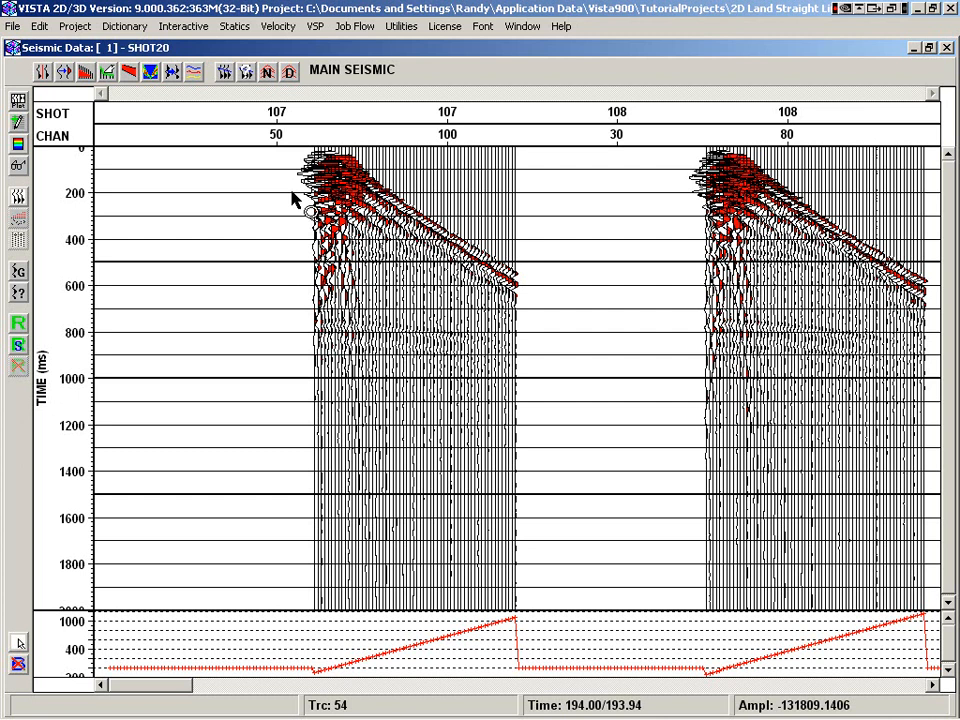
# Review the display options and axis annotation in the project's unstacked data plotting defaults, then cancel without changes.
pyautogui.click(74, 26)
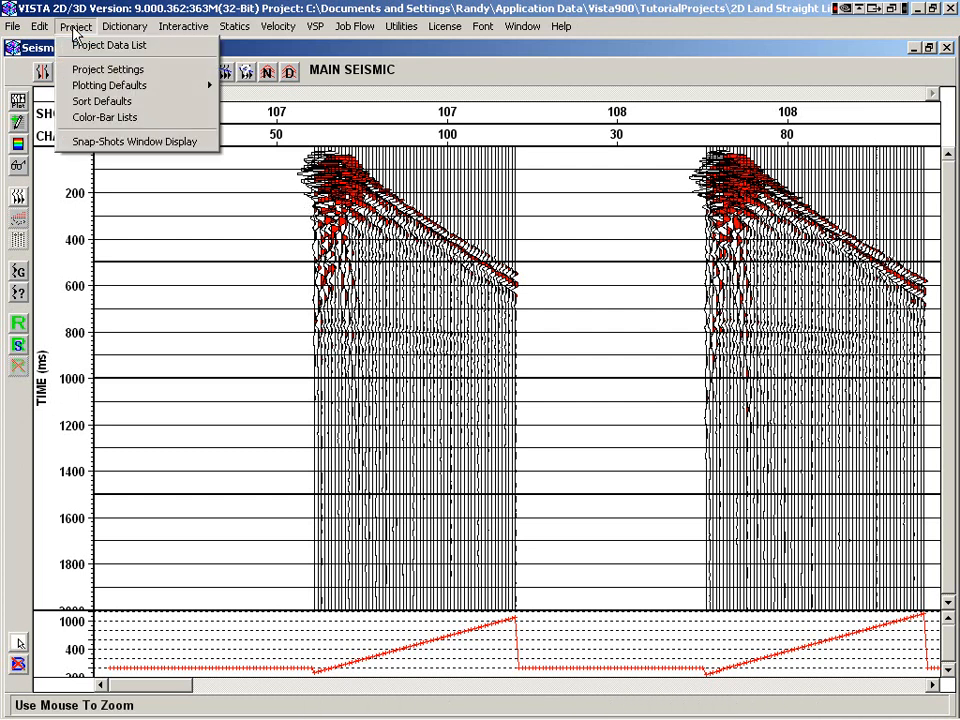
pyautogui.moveTo(205, 85)
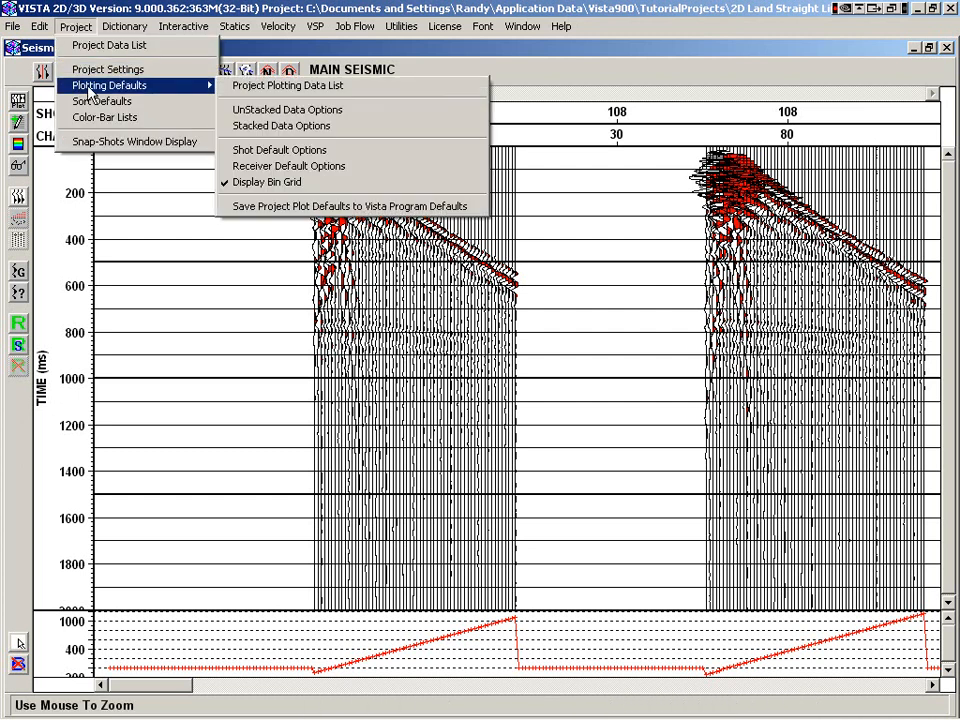
pyautogui.click(240, 86)
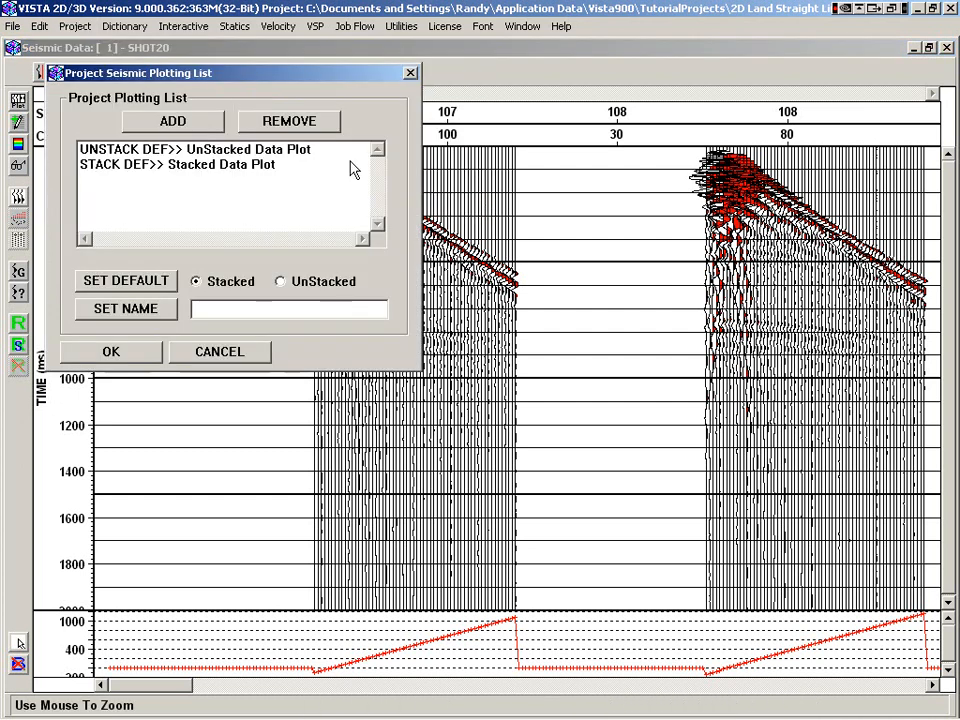
pyautogui.doubleClick(198, 152)
pyautogui.click(128, 99)
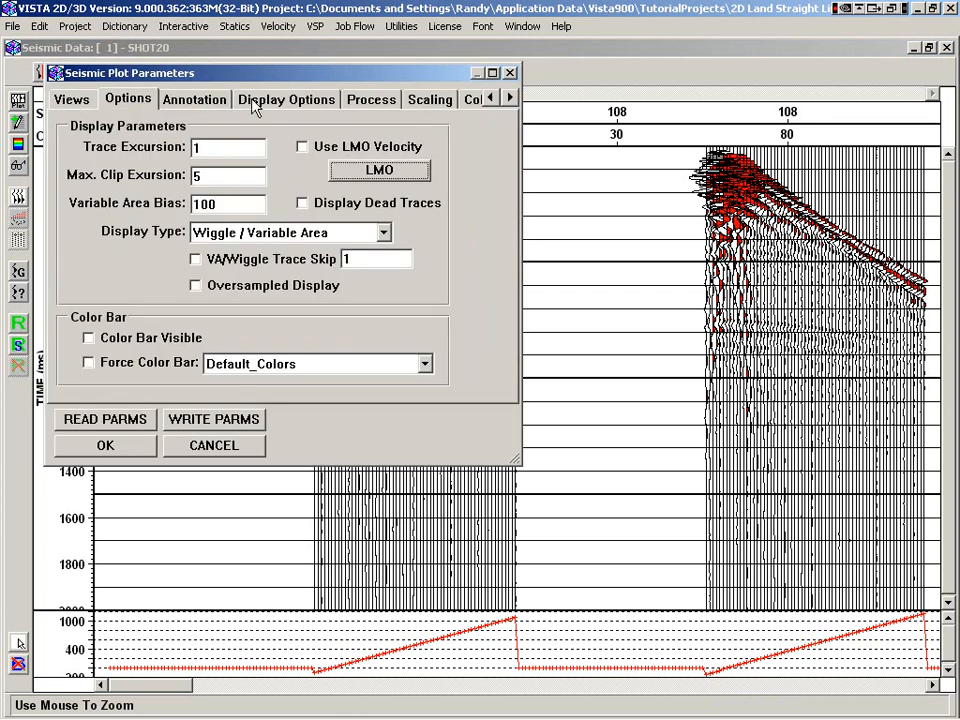
pyautogui.click(199, 100)
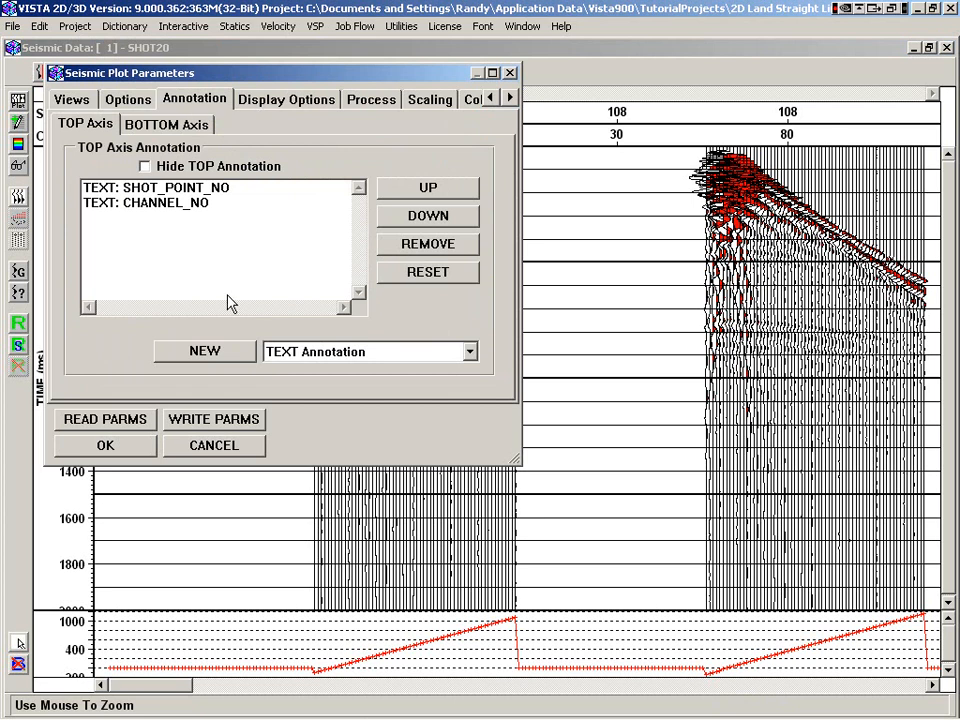
pyautogui.click(256, 447)
pyautogui.click(244, 358)
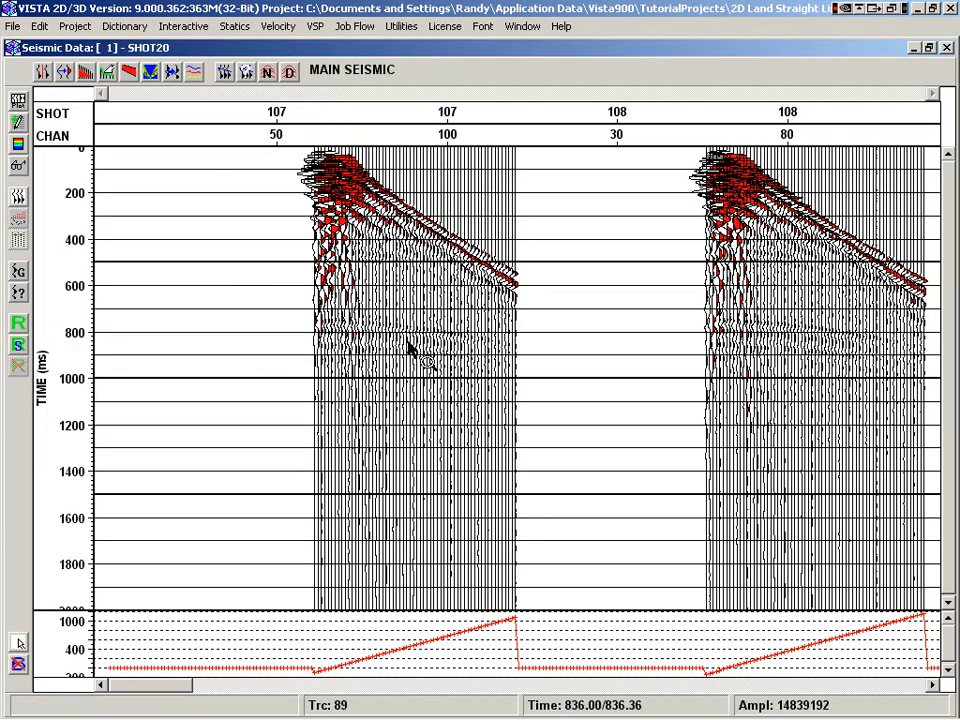
# Examine shot 107 close up, first in a zoomed area and again across its traces only, then restore the full view.
pyautogui.moveTo(325, 225); pyautogui.dragTo(508, 412)
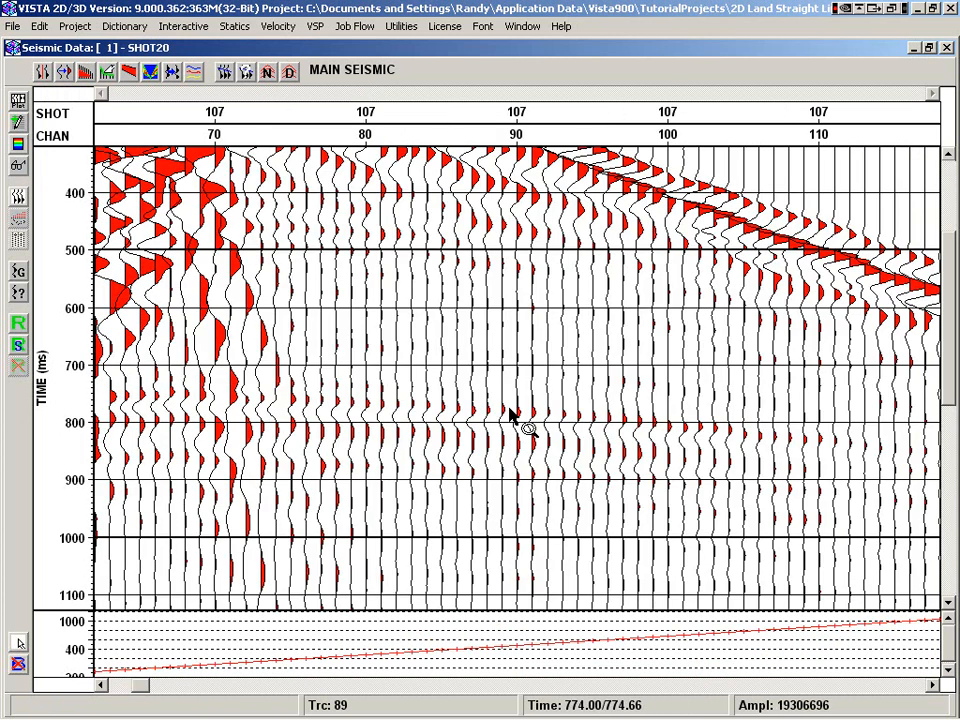
pyautogui.rightClick(276, 208)
pyautogui.moveTo(308, 131); pyautogui.dragTo(499, 141)
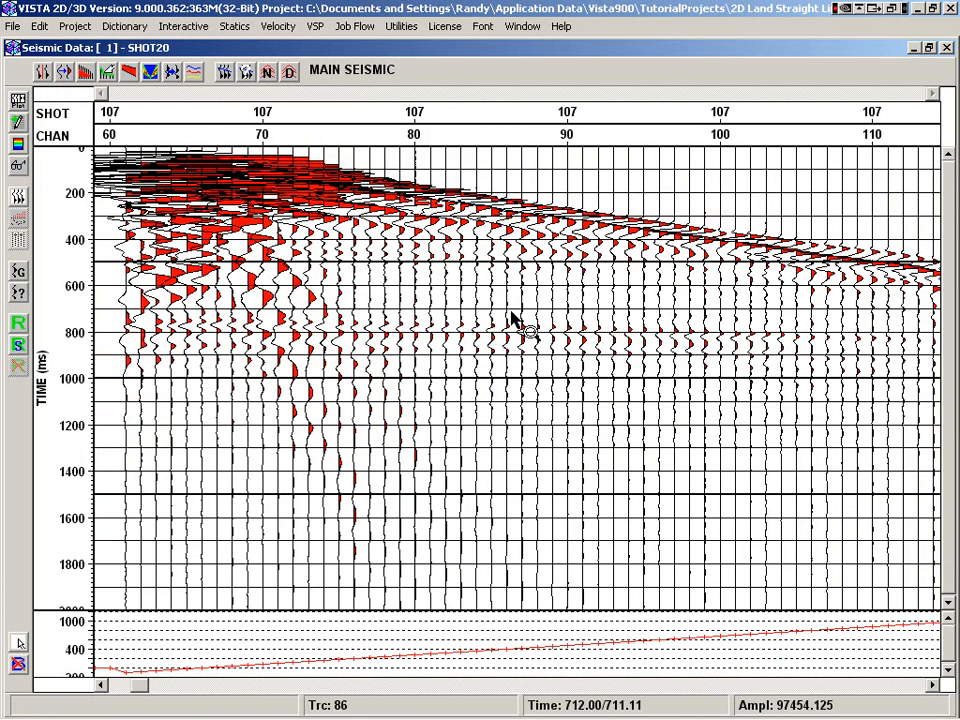
pyautogui.moveTo(514, 313); pyautogui.dragTo(679, 356, button='middle')
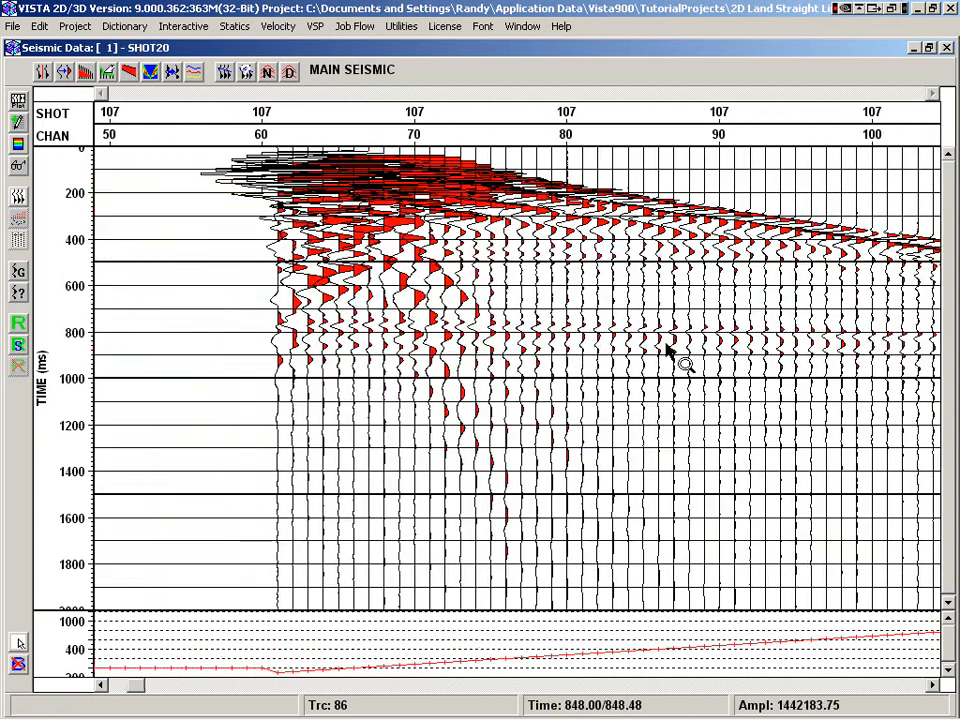
pyautogui.rightClick(413, 287)
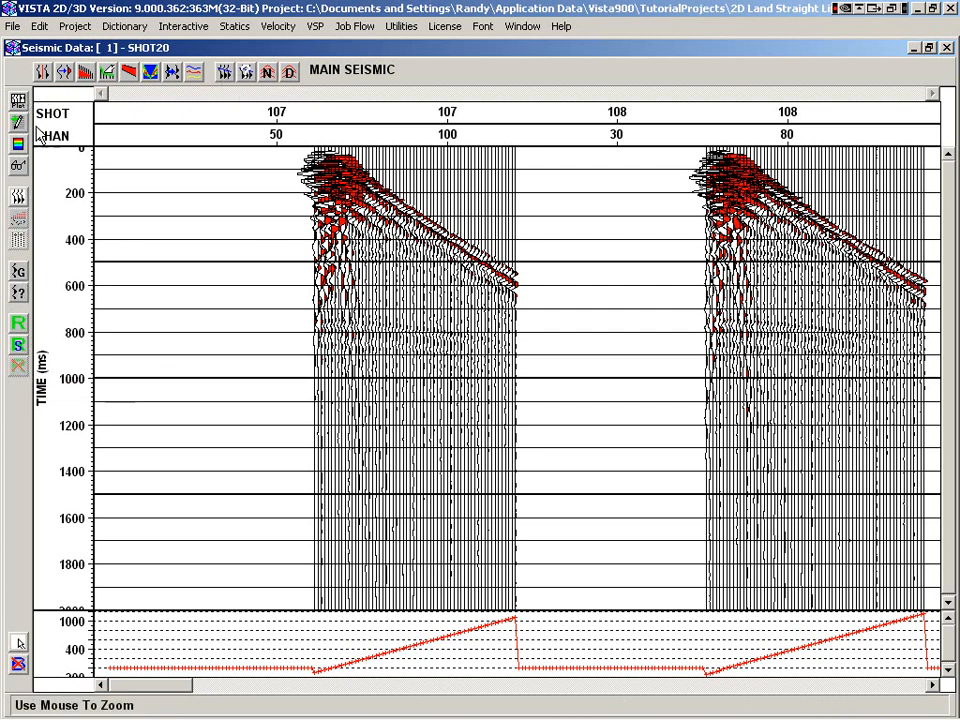
# Set the seismic plot's display type to Variable Density and apply it.
pyautogui.click(18, 101)
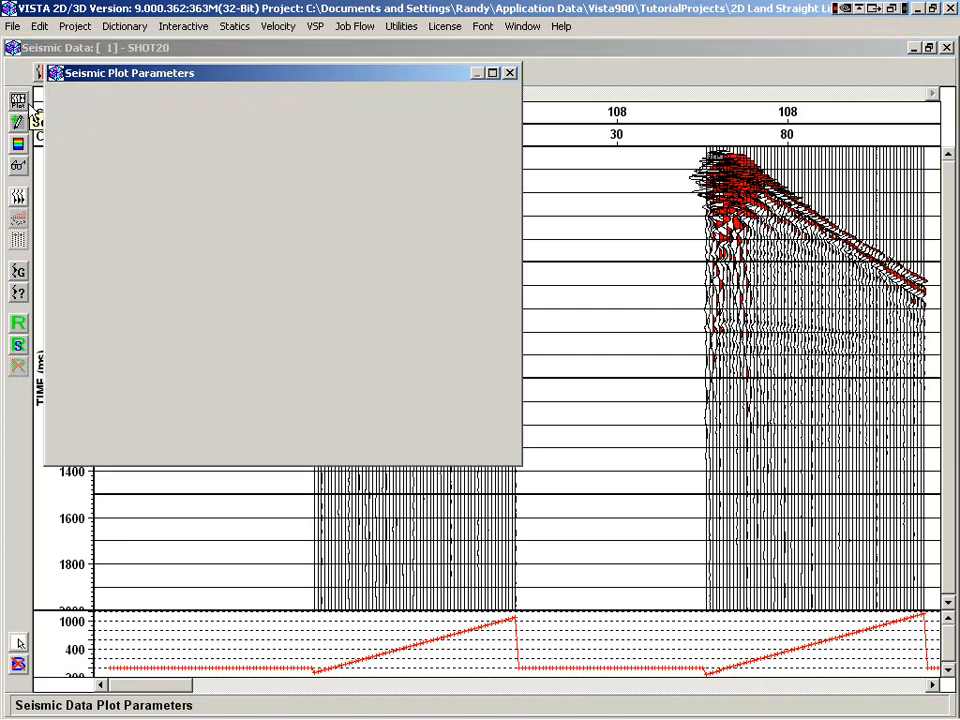
pyautogui.click(383, 232)
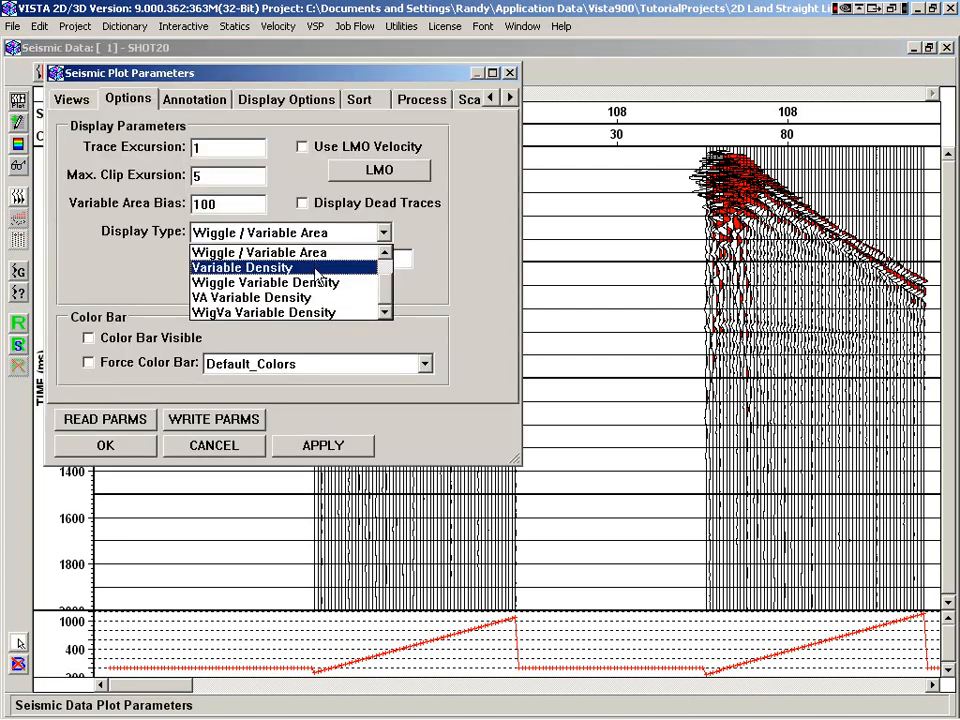
pyautogui.click(317, 268)
pyautogui.click(350, 450)
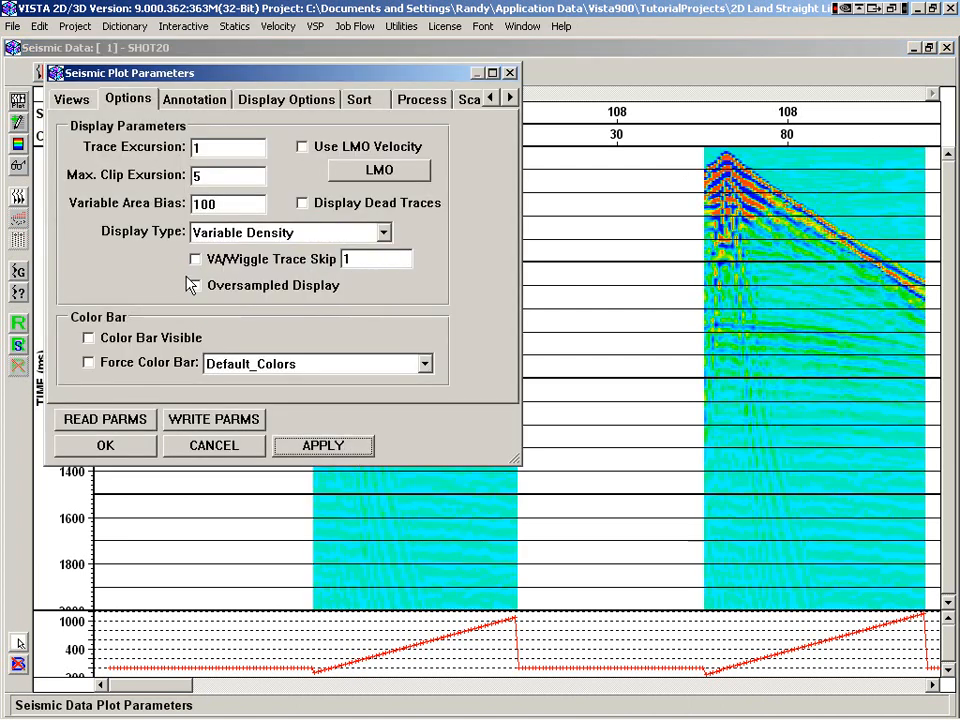
# Turn on the display of dead traces, turn it off again, and close the plot parameters.
pyautogui.click(333, 205)
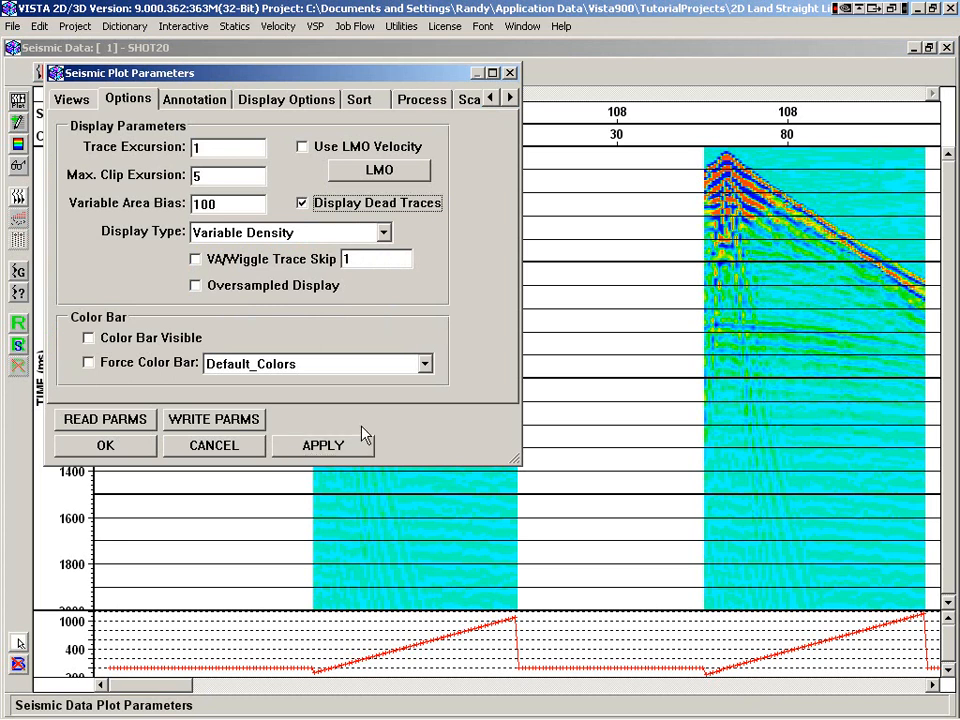
pyautogui.click(375, 450)
pyautogui.click(302, 203)
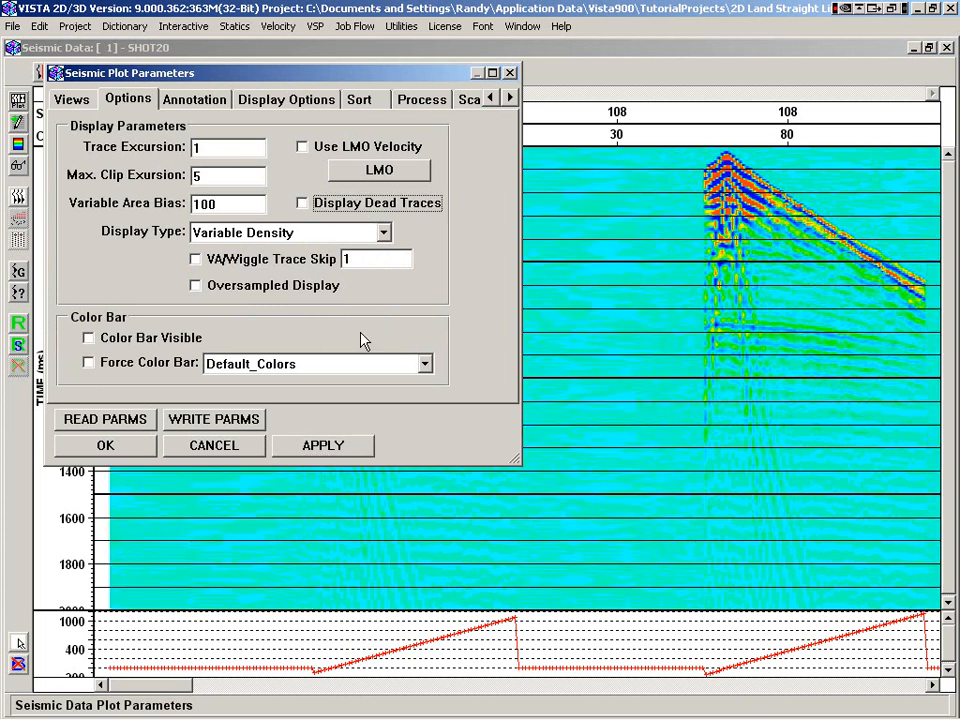
pyautogui.click(360, 447)
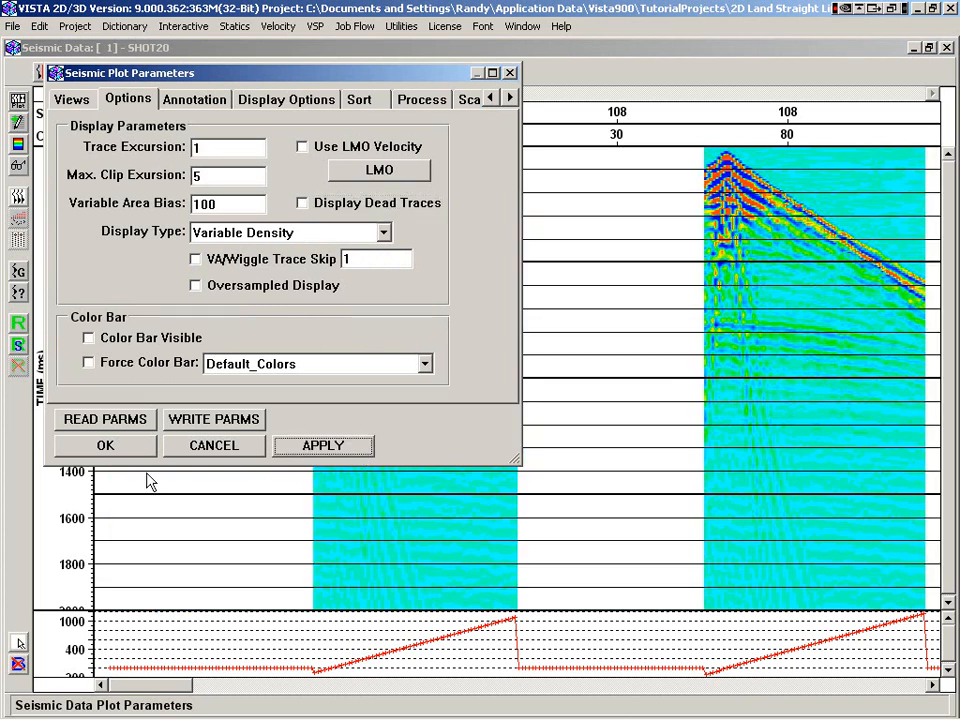
pyautogui.click(108, 447)
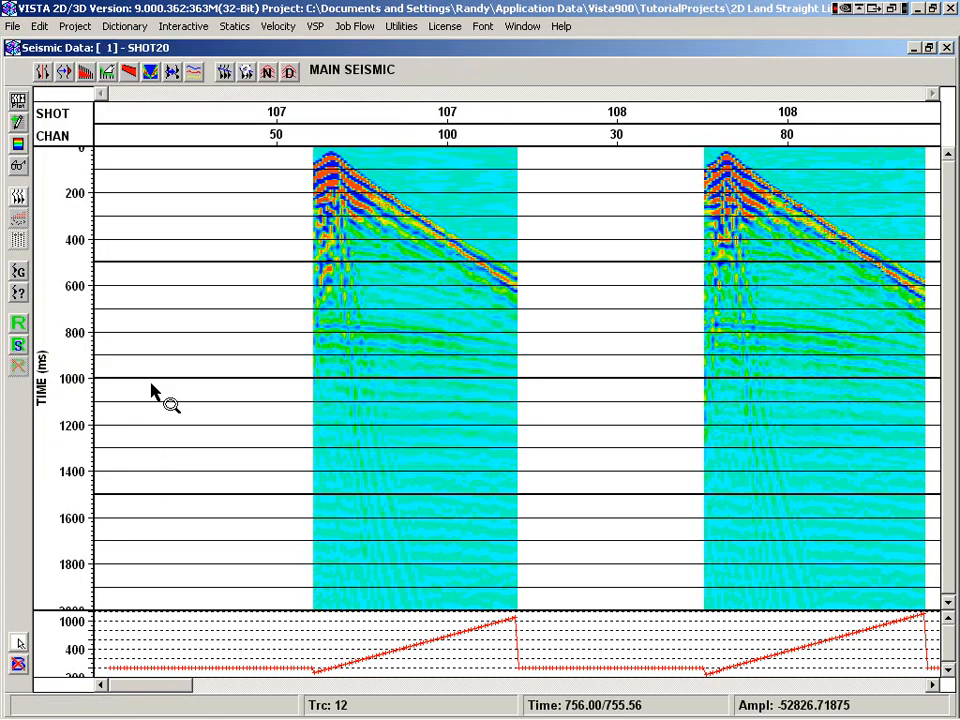
# Add a note reading "sdsd" to the seismic display, then delete it.
pyautogui.click(17, 121)
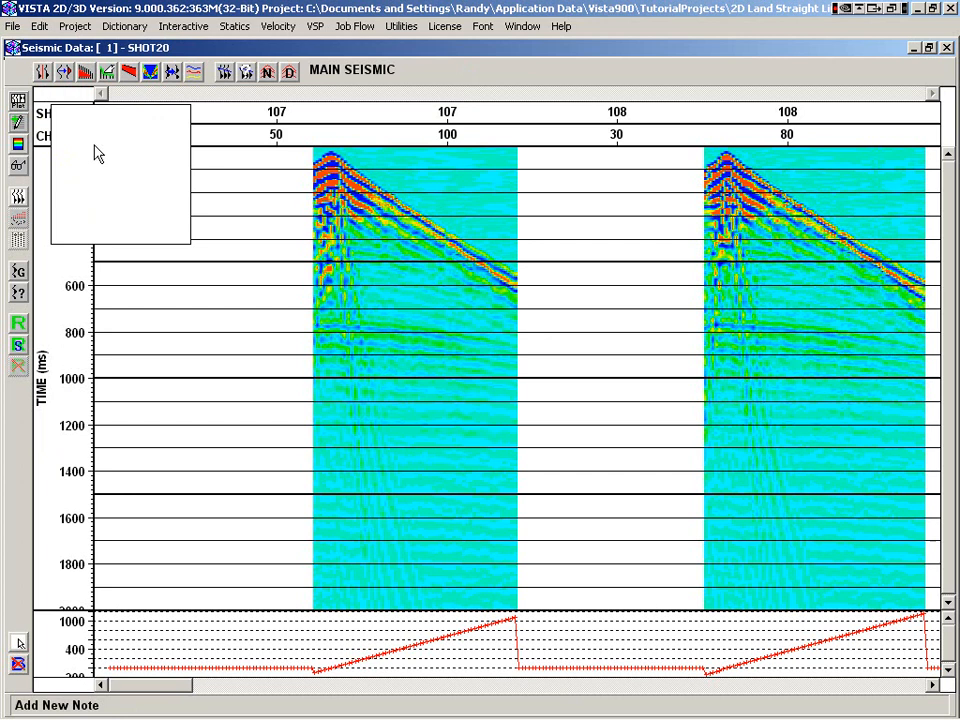
pyautogui.rightClick(151, 172)
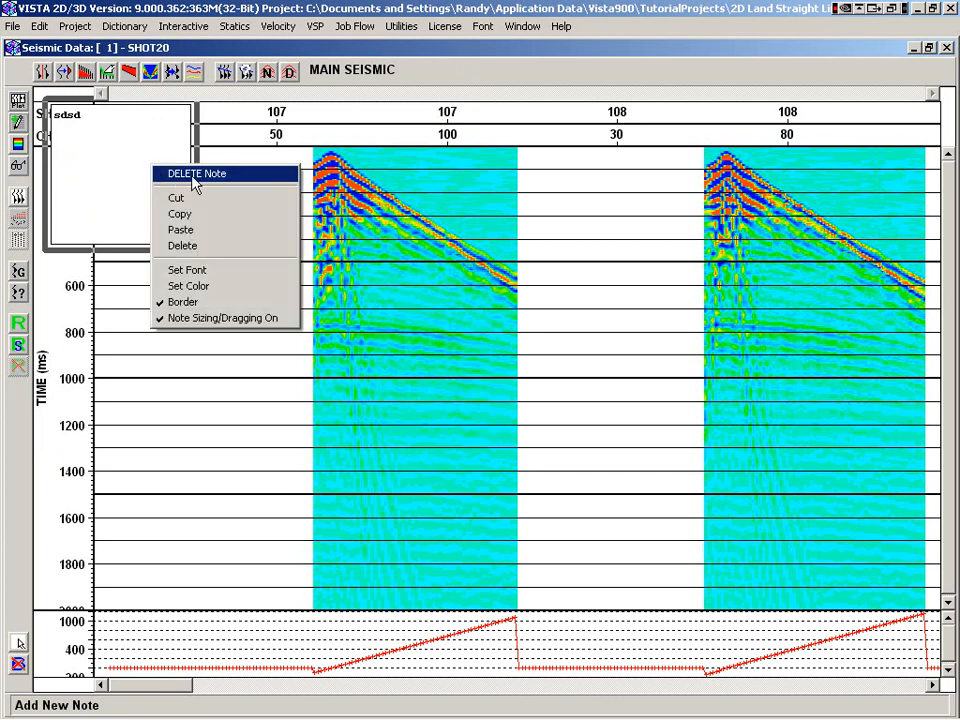
pyautogui.click(162, 175)
# Toggle the amplitude color bar on and off several times, leaving it hidden.
pyautogui.click(18, 145)
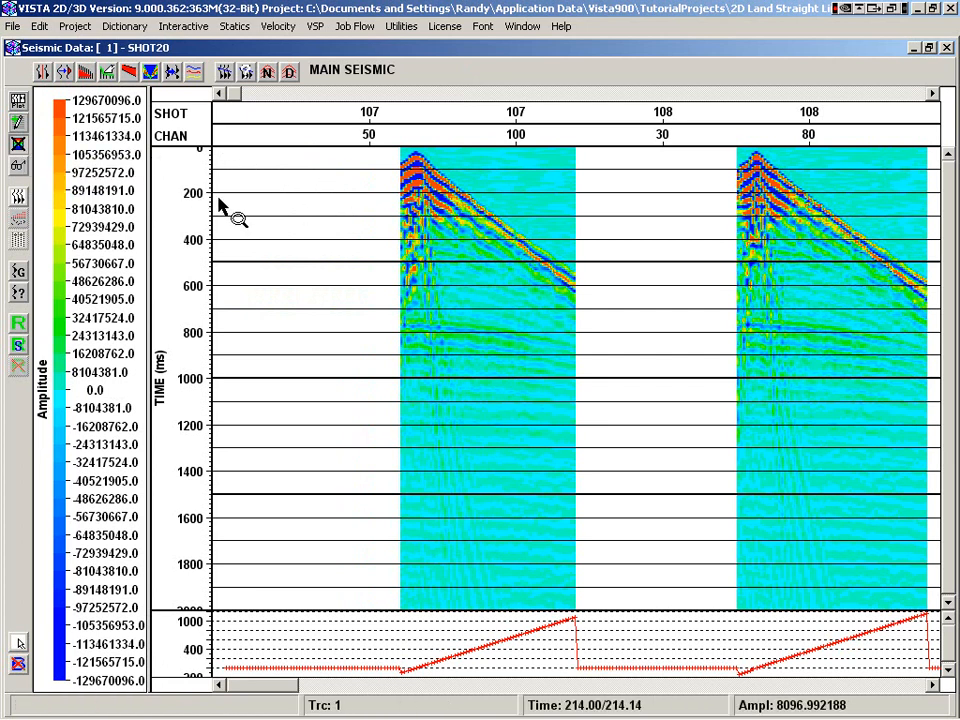
pyautogui.click(18, 145)
pyautogui.click(18, 145)
pyautogui.click(18, 145)
pyautogui.press('space')
pyautogui.press('space')
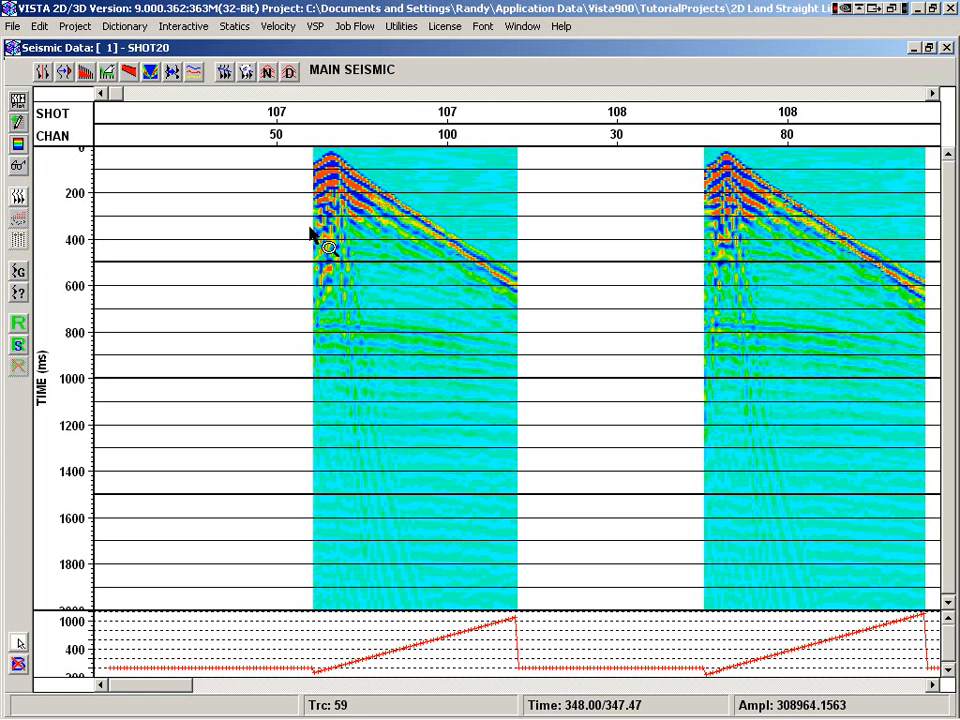
# Cycle the seismic traces through the wiggle and variable density display types, ending on Wiggle / Variable Area.
pyautogui.press('w')
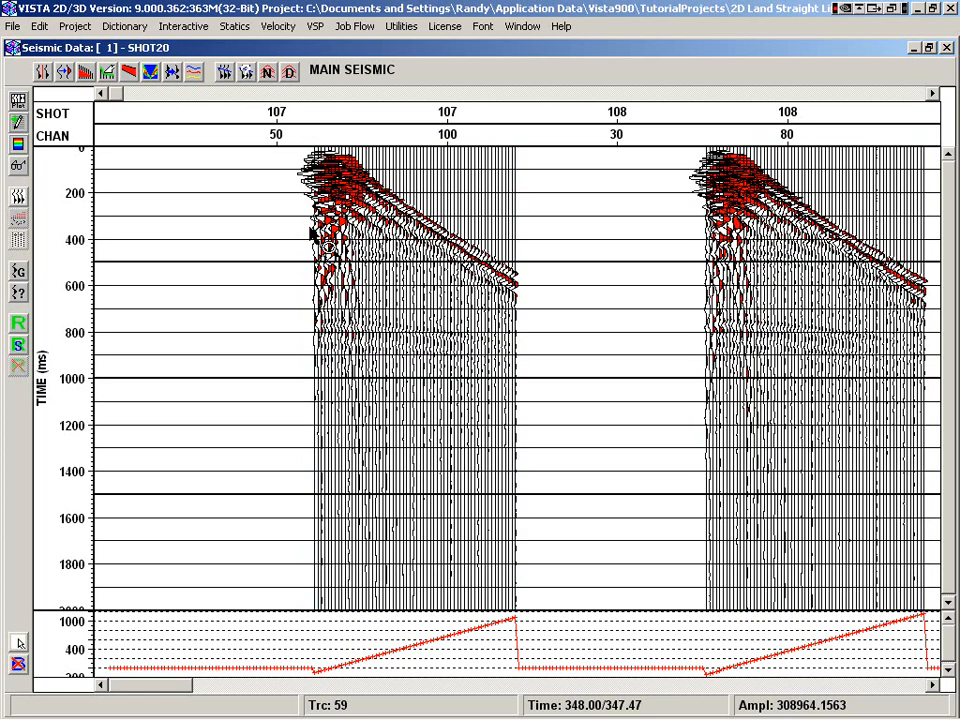
pyautogui.press('w')
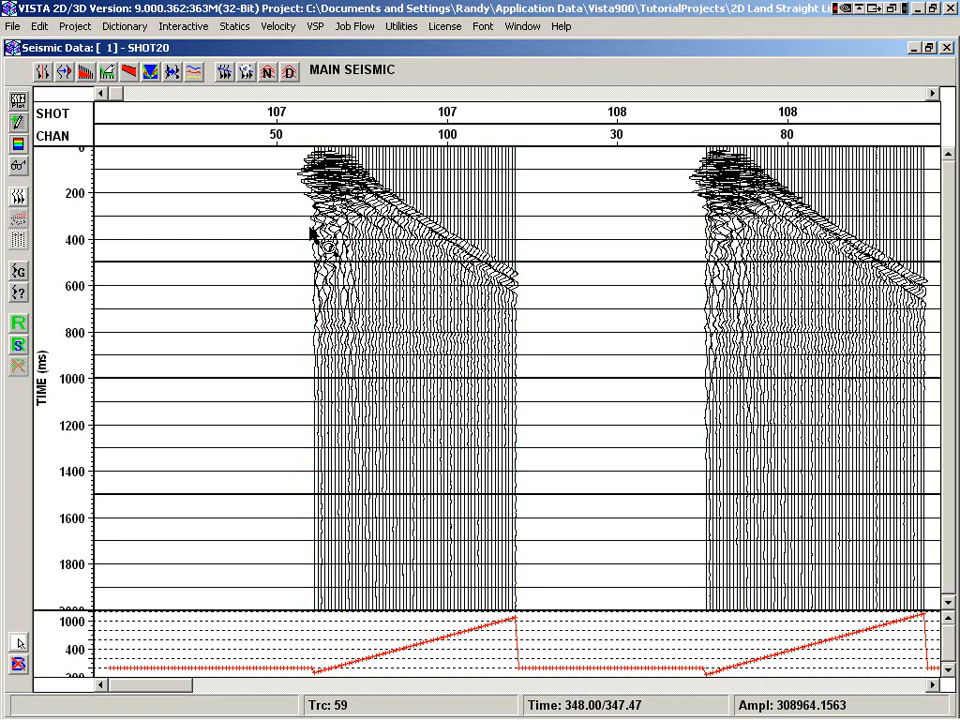
pyautogui.press('w')
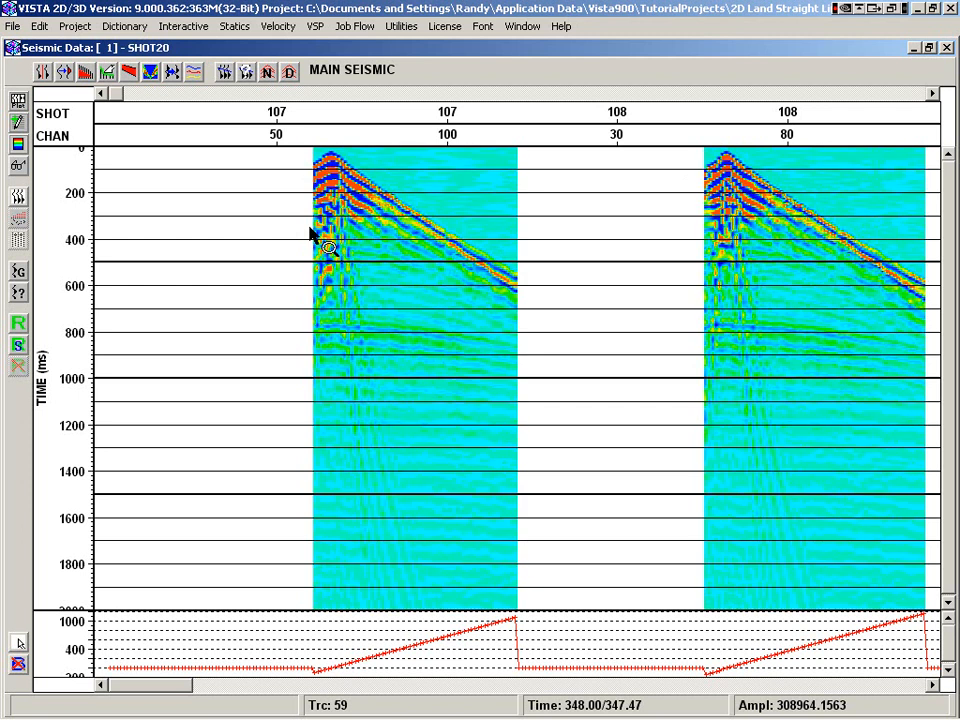
pyautogui.press('w')
pyautogui.press('w')
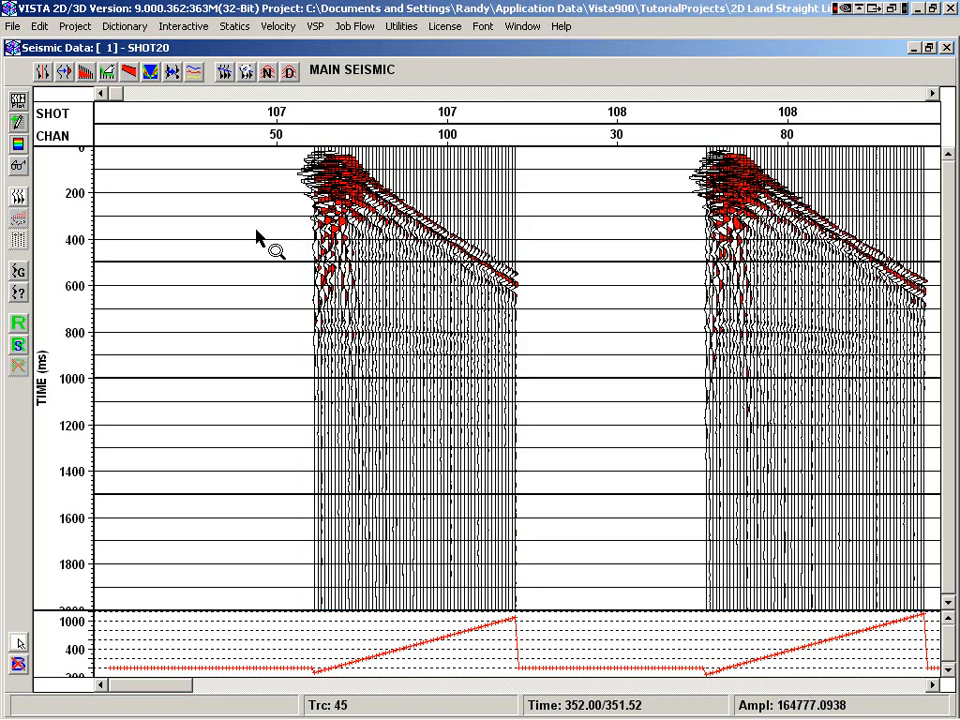
# Apply AGC scaling and an Ormsby filter to the shots around shot point 162, then turn both off.
pyautogui.press('a')
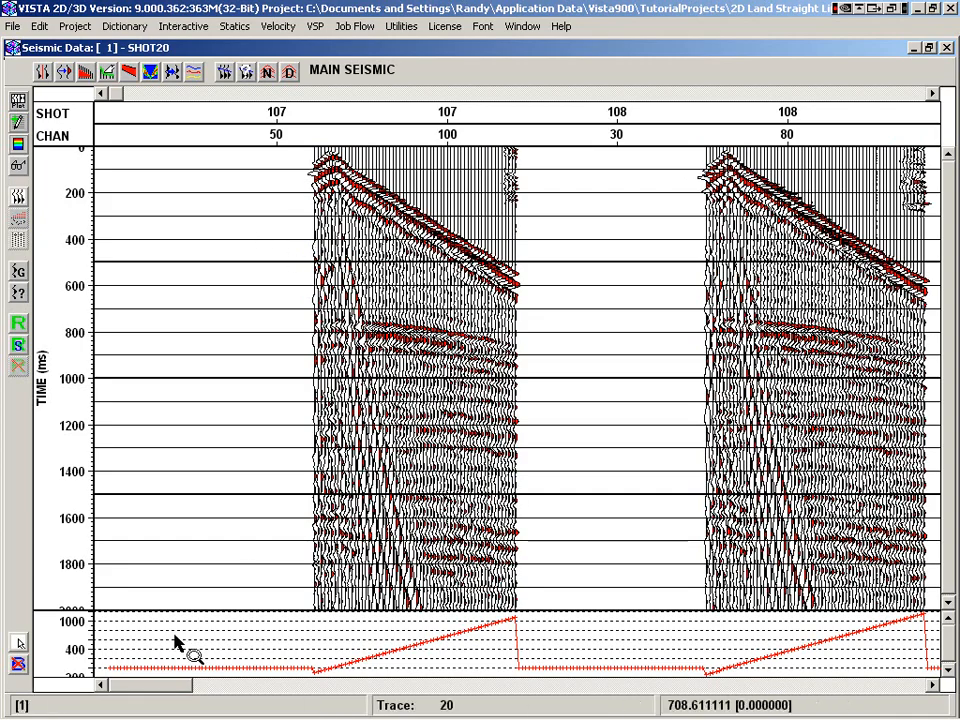
pyautogui.moveTo(149, 683); pyautogui.dragTo(497, 671)
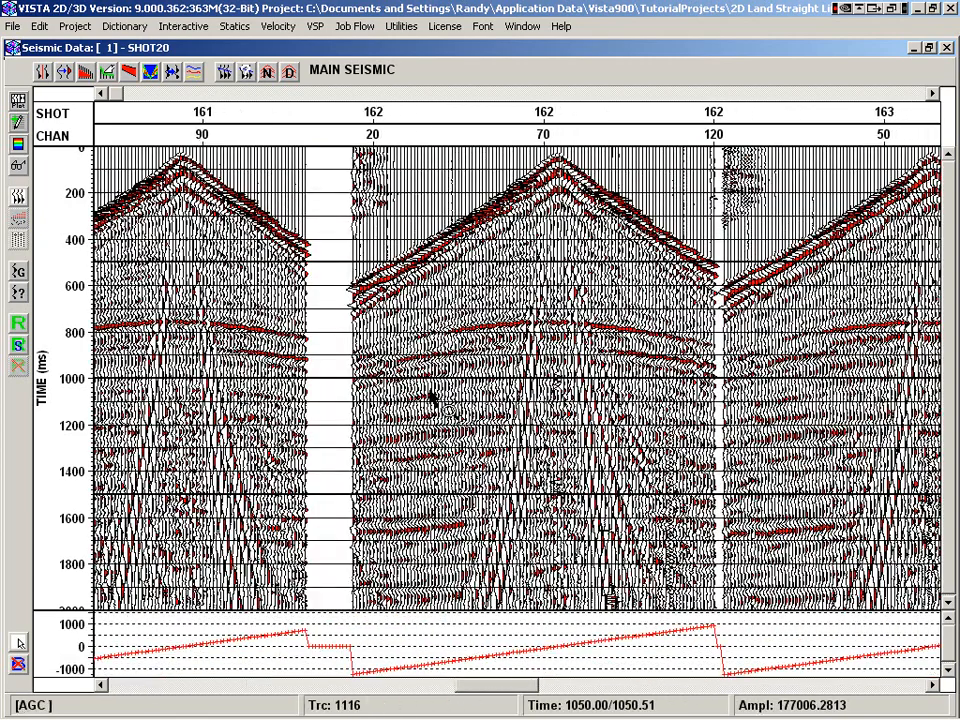
pyautogui.press('o')
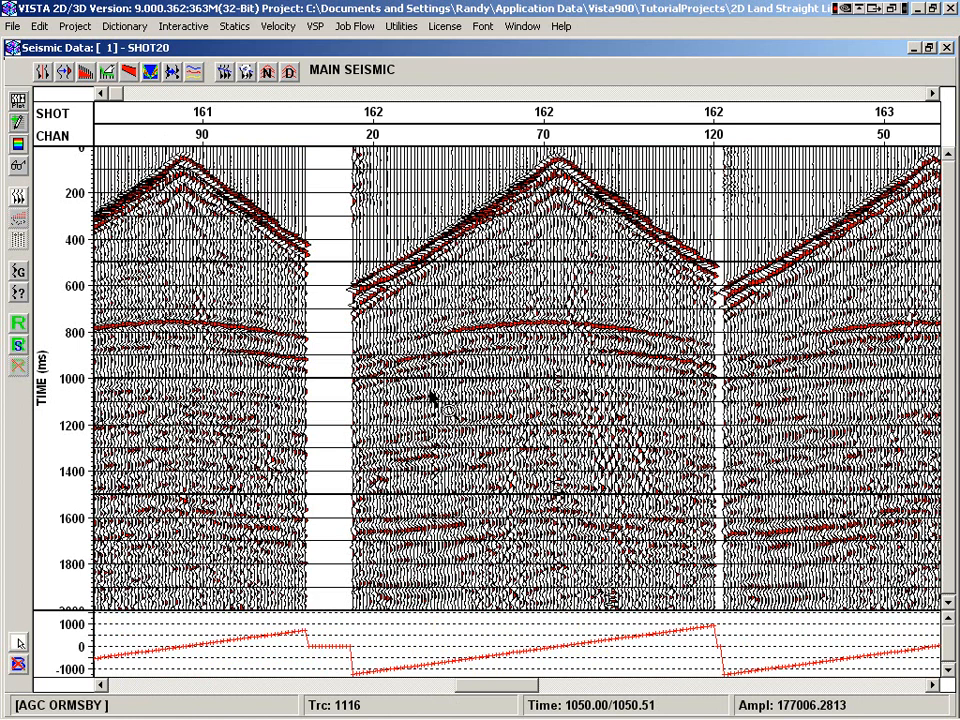
pyautogui.press('o')
pyautogui.press('a')
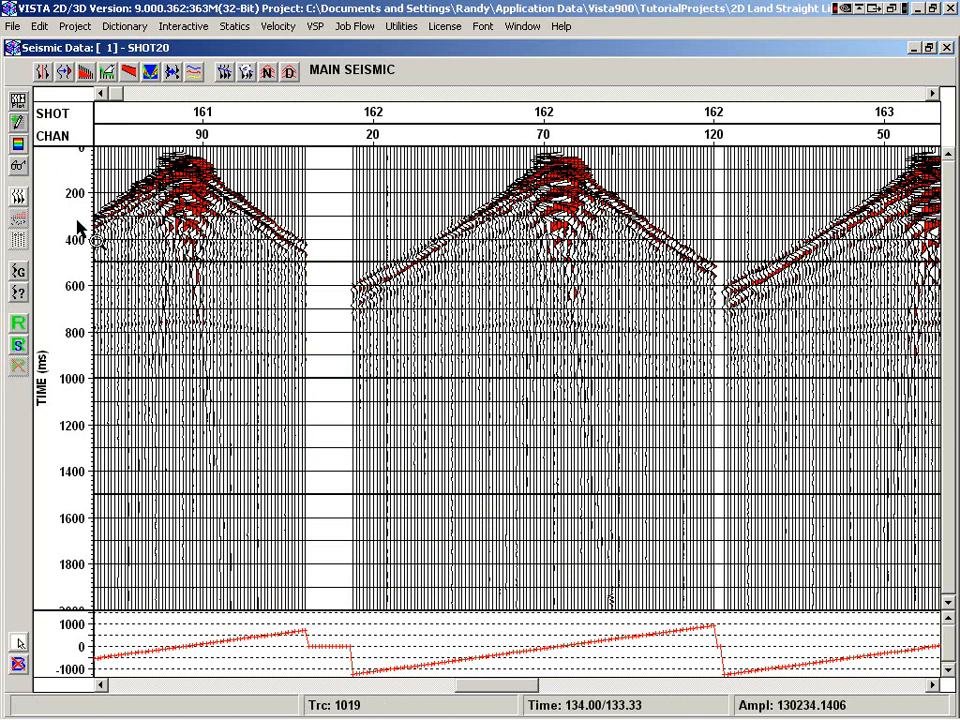
# Switch the seismic display to shot order to view single shot records.
pyautogui.click(20, 167)
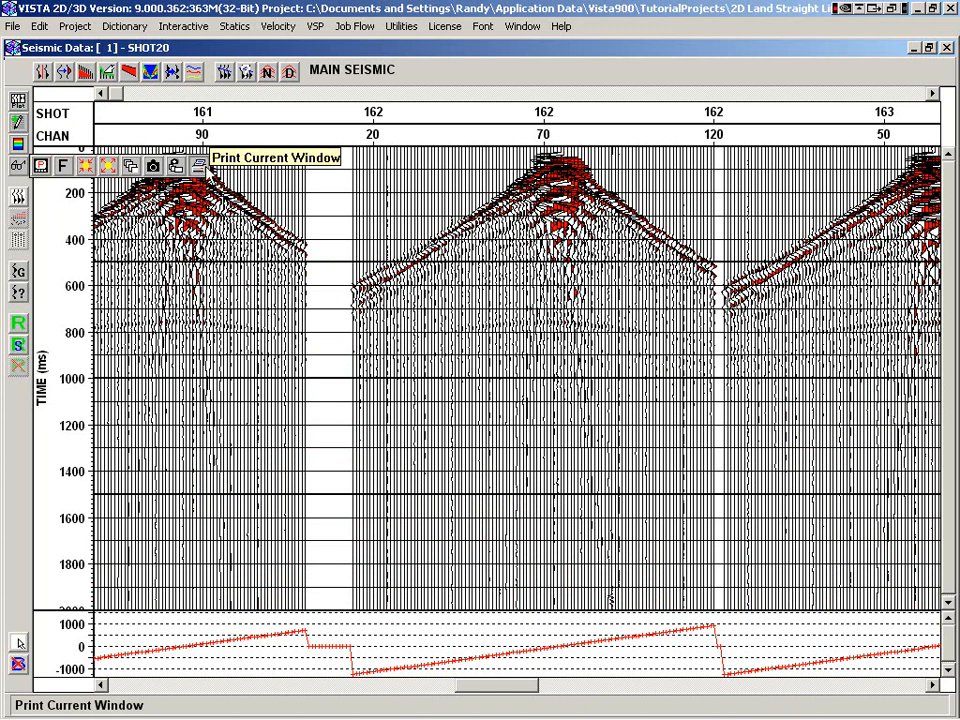
pyautogui.click(108, 166)
pyautogui.click(18, 196)
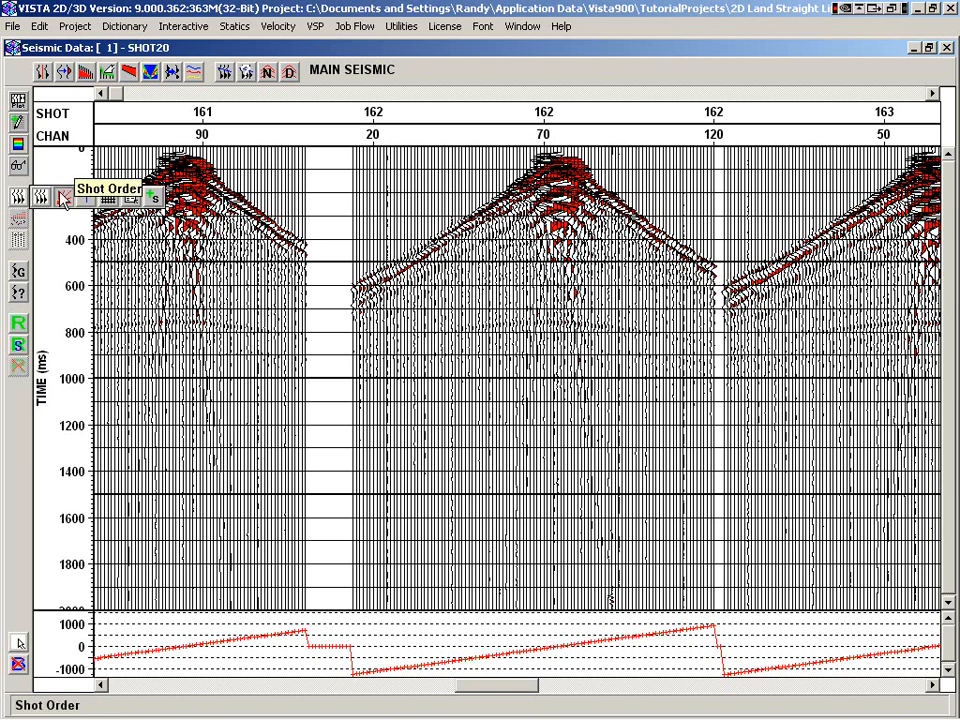
pyautogui.click(41, 196)
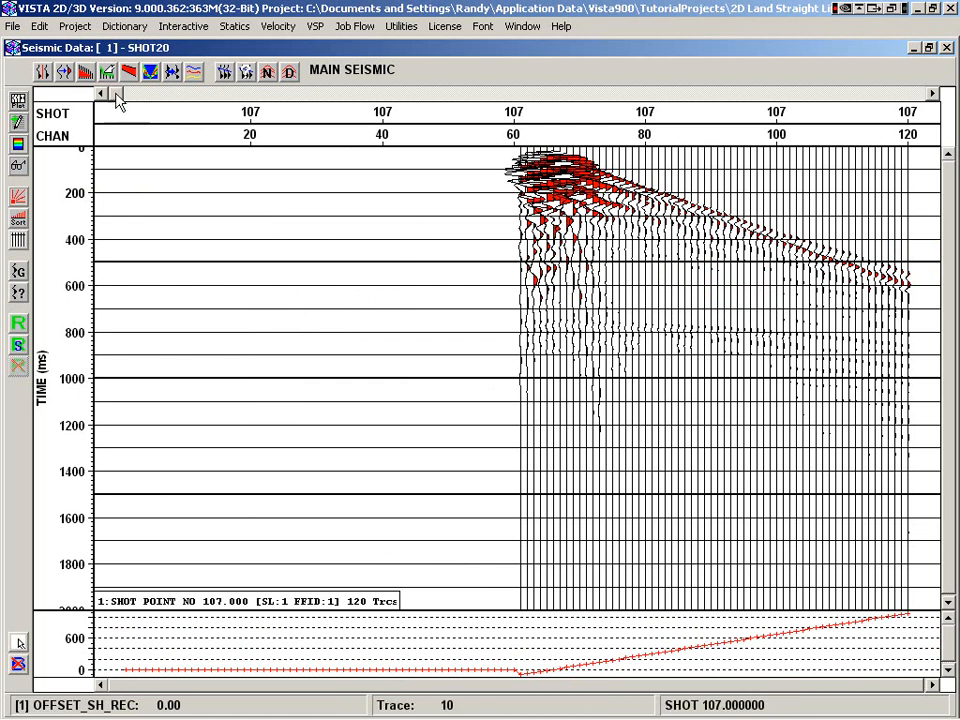
# Browse the shot records to shot point 163, then select shot point 203 from the sort index.
pyautogui.moveTo(117, 95); pyautogui.dragTo(553, 100)
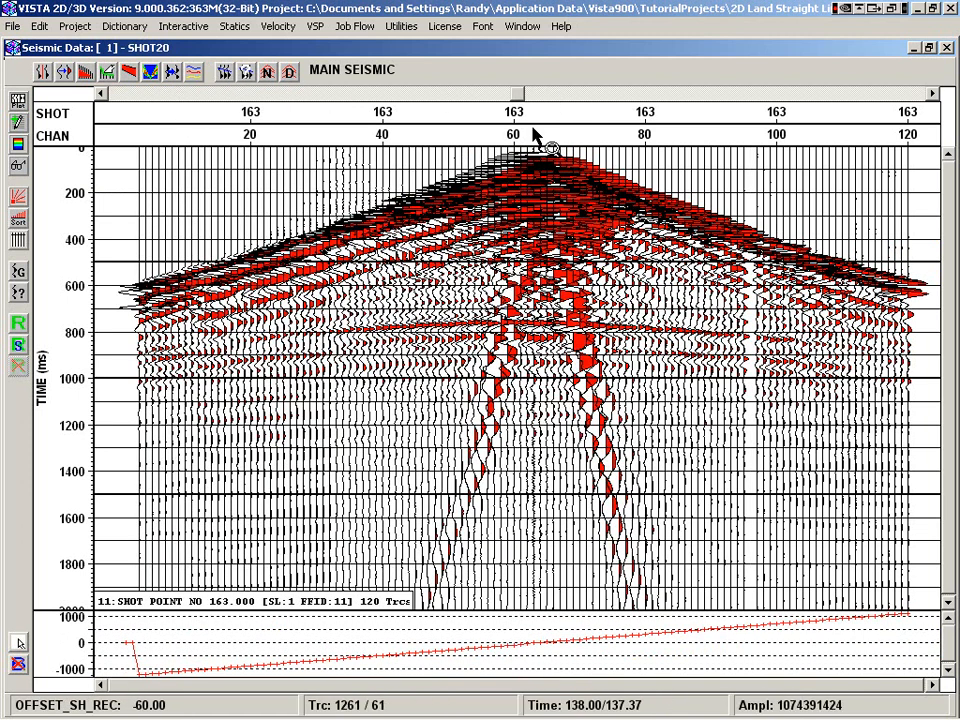
pyautogui.click(189, 605)
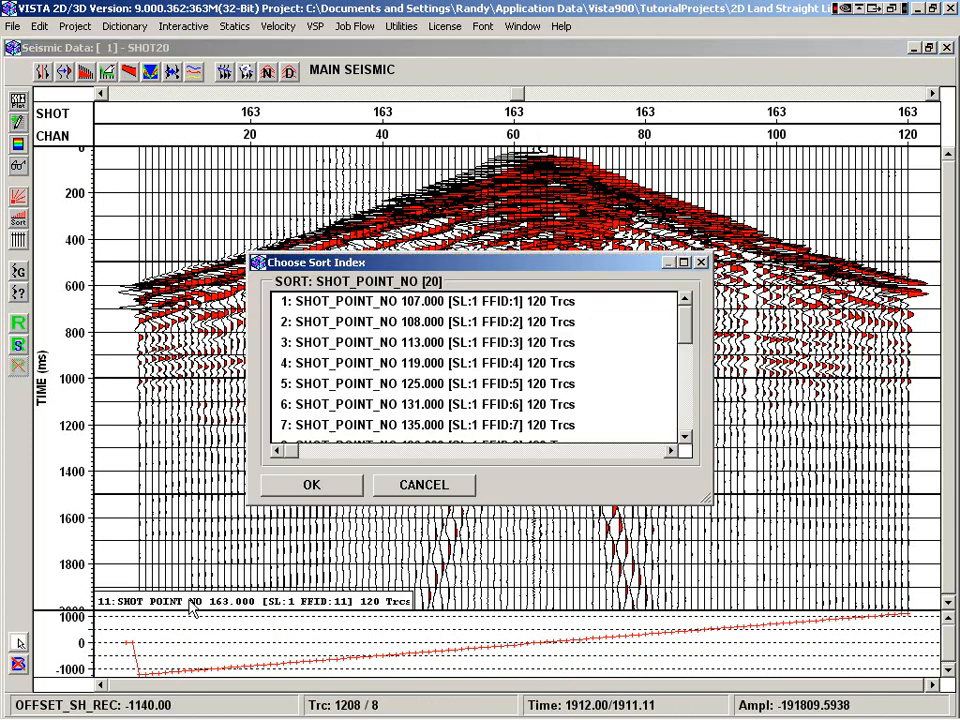
pyautogui.press('Down')
pyautogui.press('Down')
pyautogui.press('Down')
pyautogui.press('Down')
pyautogui.press('Down')
pyautogui.press('Down')
pyautogui.press('Down')
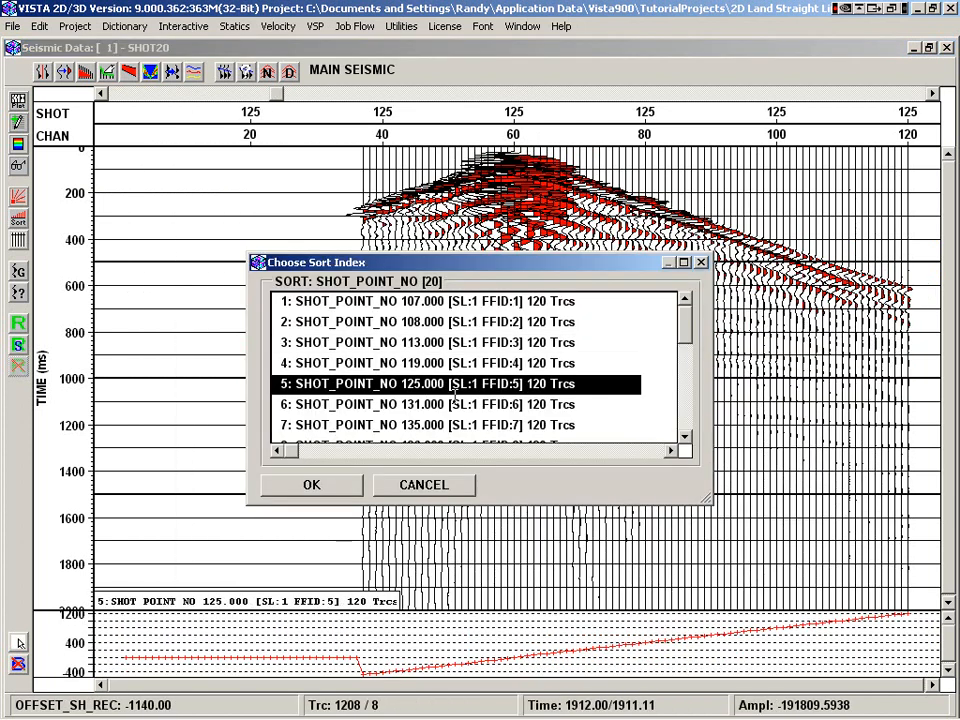
pyautogui.scroll(-5, 676, 360)
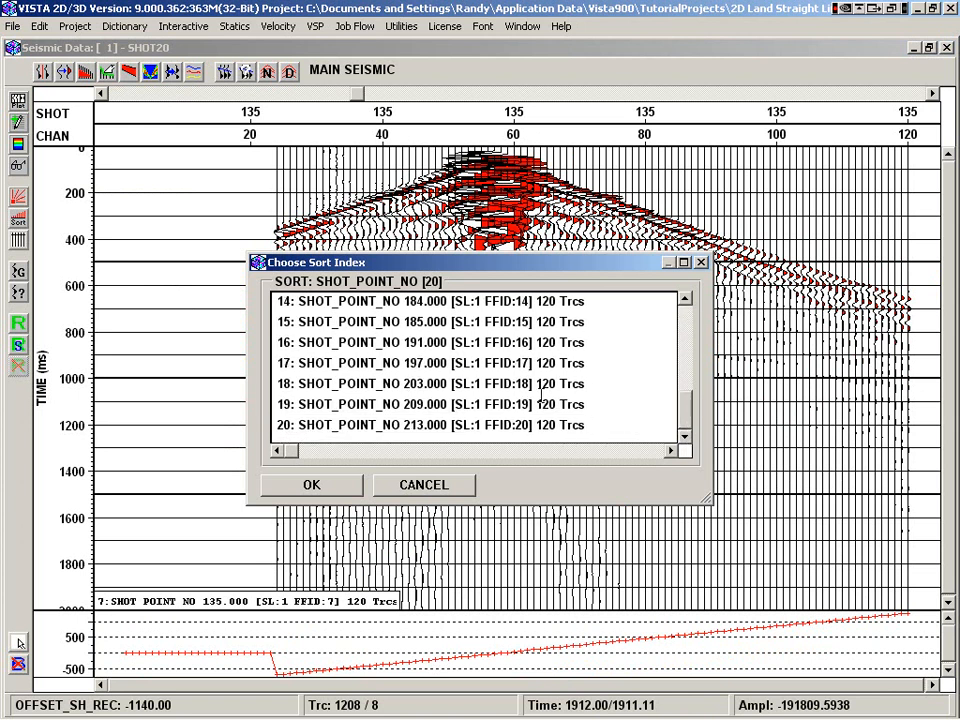
pyautogui.click(551, 390)
pyautogui.click(356, 488)
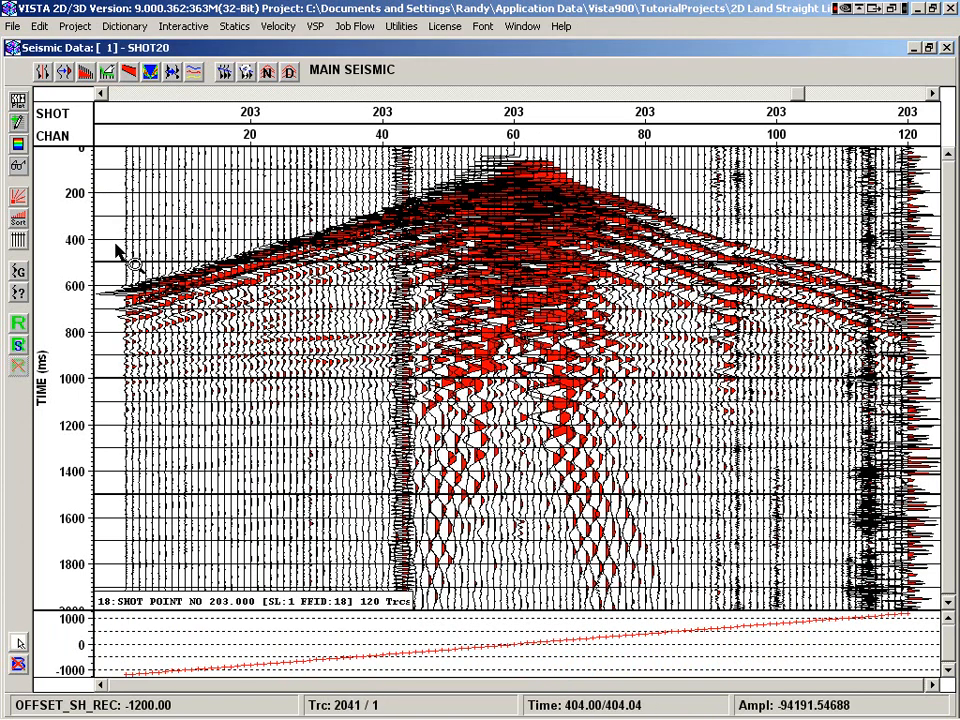
# Toggle the trace spacing by offset on and back off for shot point 203.
pyautogui.moveTo(40, 208)
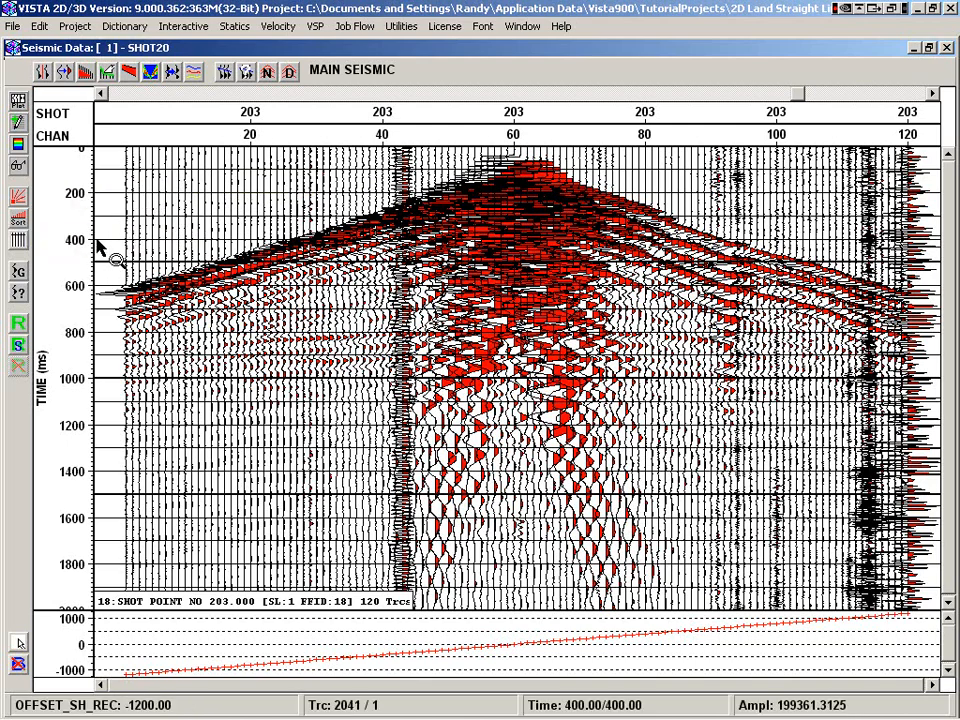
pyautogui.click(18, 240)
pyautogui.click(19, 242)
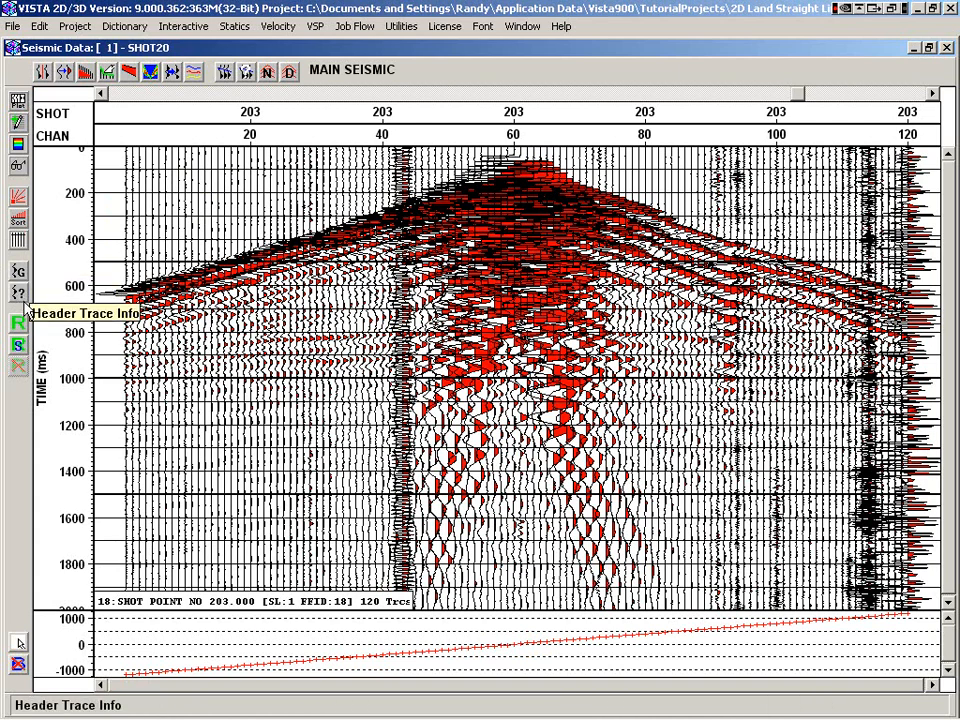
# View the trace header information for several traces of shot point 203, then close the header view.
pyautogui.click(19, 294)
pyautogui.click(315, 282)
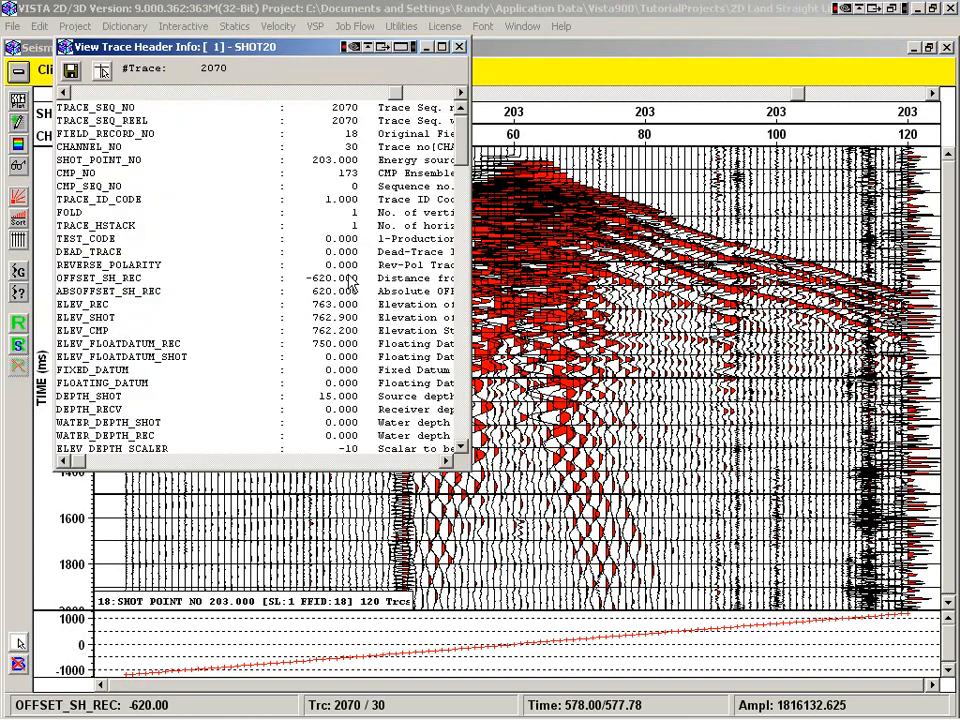
pyautogui.click(474, 183)
pyautogui.scroll(-10, 465, 300)
pyautogui.scroll(10, 467, 327)
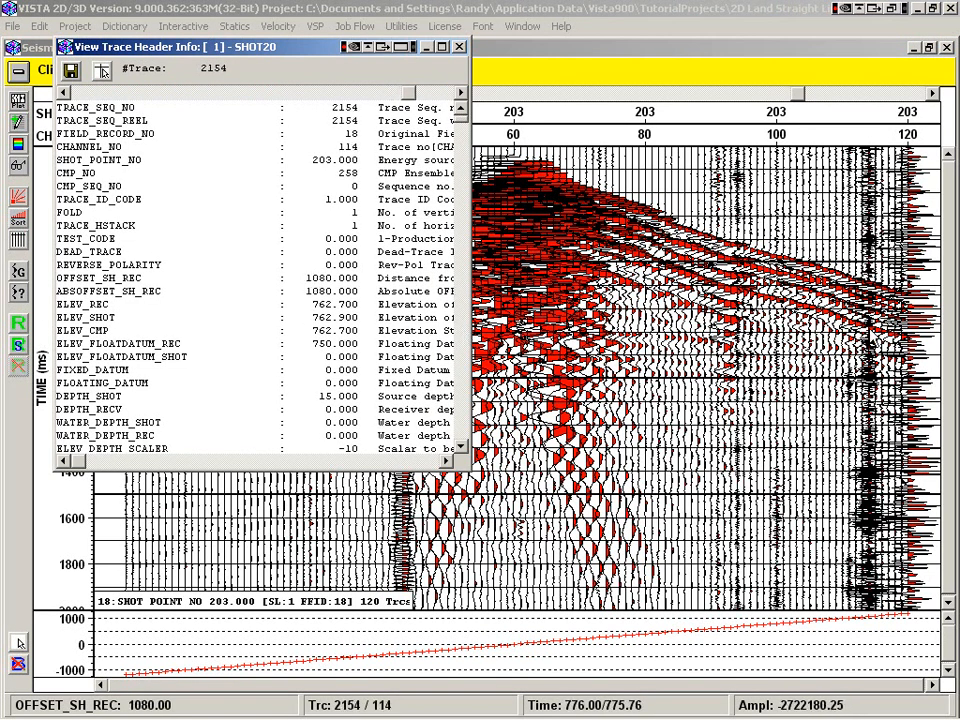
pyautogui.click(459, 47)
pyautogui.click(18, 71)
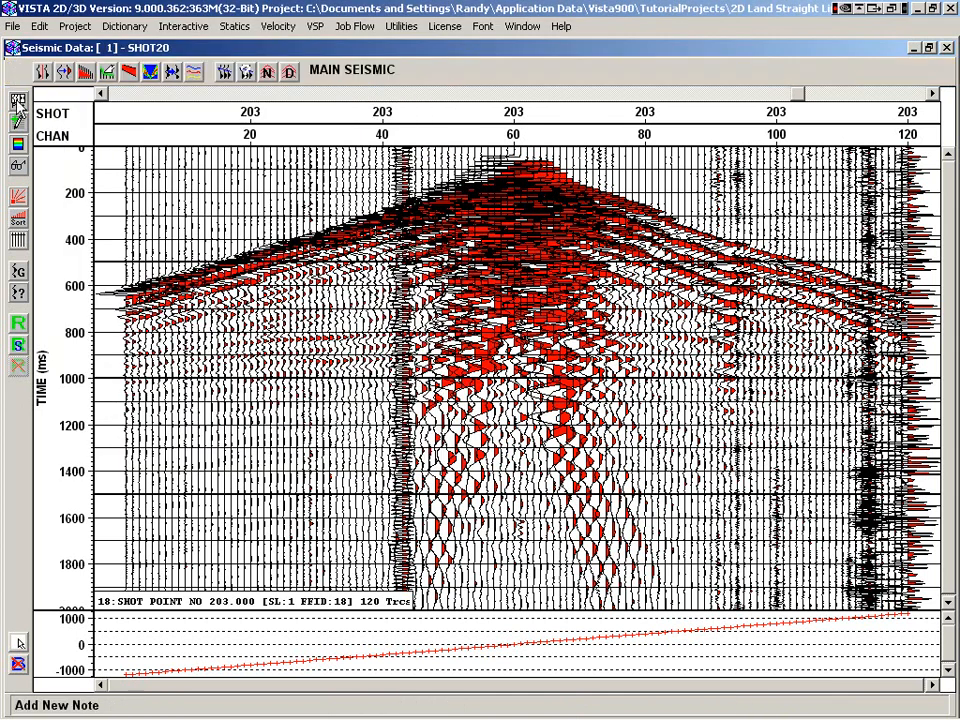
# Try to start LMO velocity editing, then switch shot point 203 to offset-spaced traces.
pyautogui.click(18, 322)
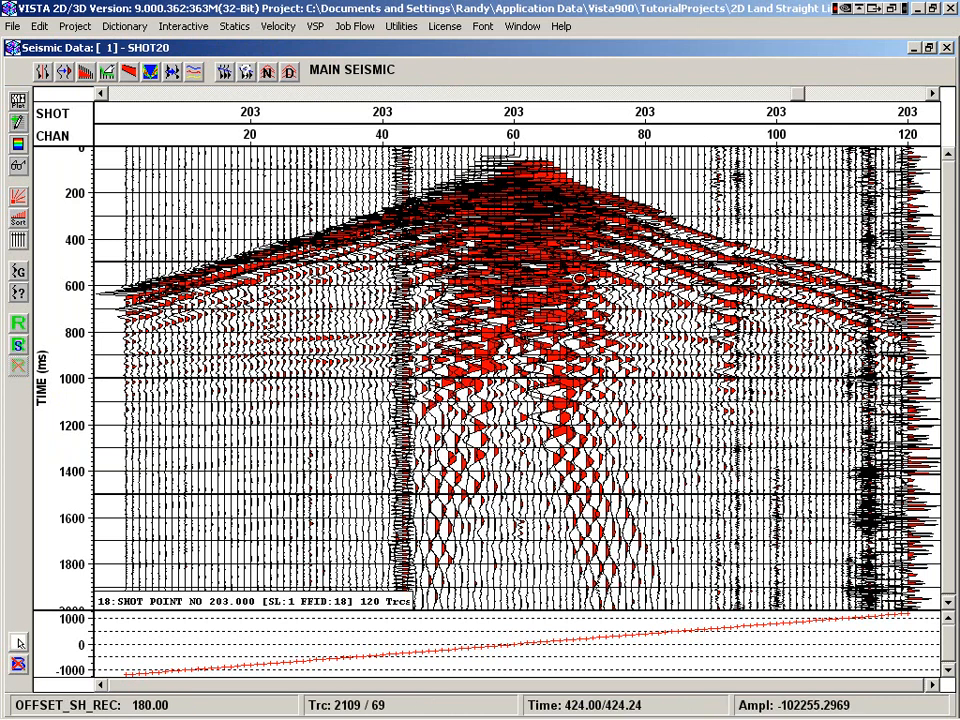
pyautogui.click(224, 72)
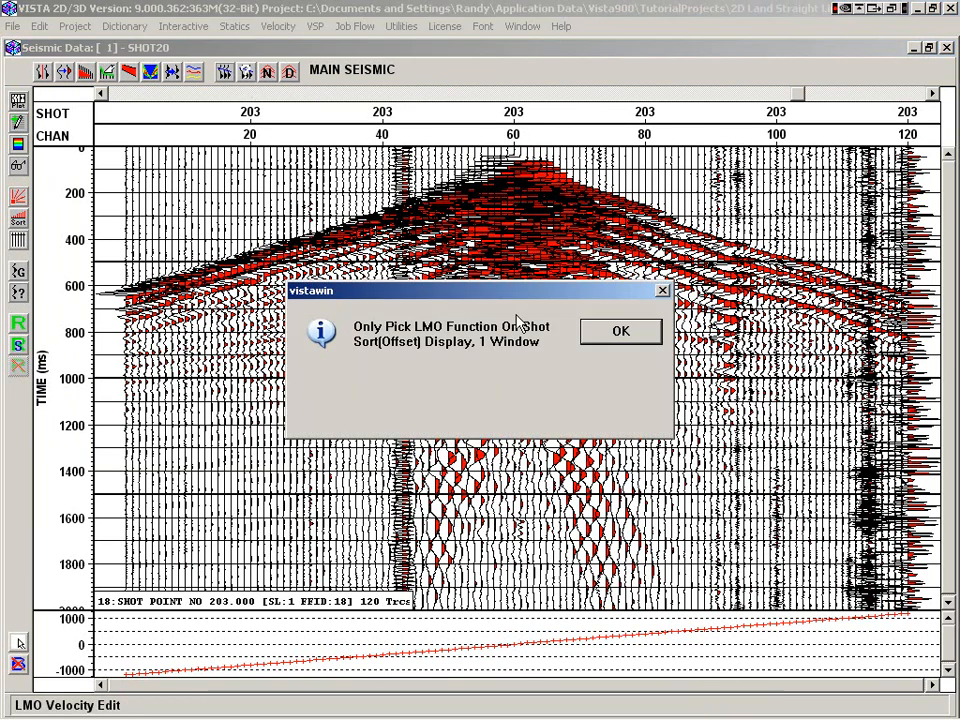
pyautogui.click(619, 332)
pyautogui.click(17, 240)
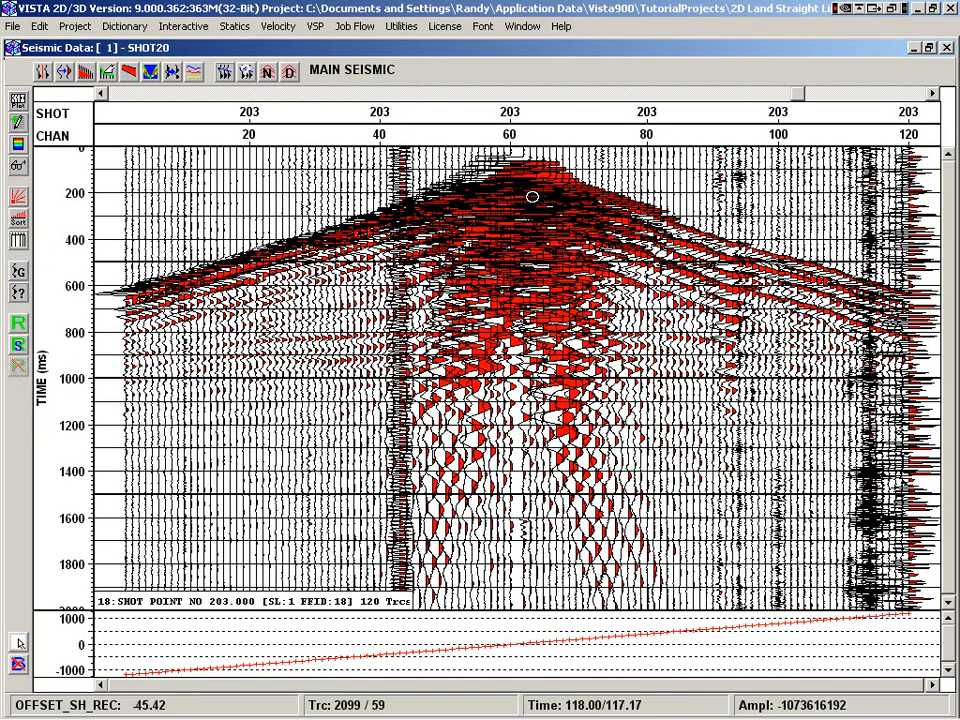
# Pick an LMO function along the first arrivals of shot point 203, with velocities 2030 and 2430 split at offset 509.
pyautogui.click(222, 78)
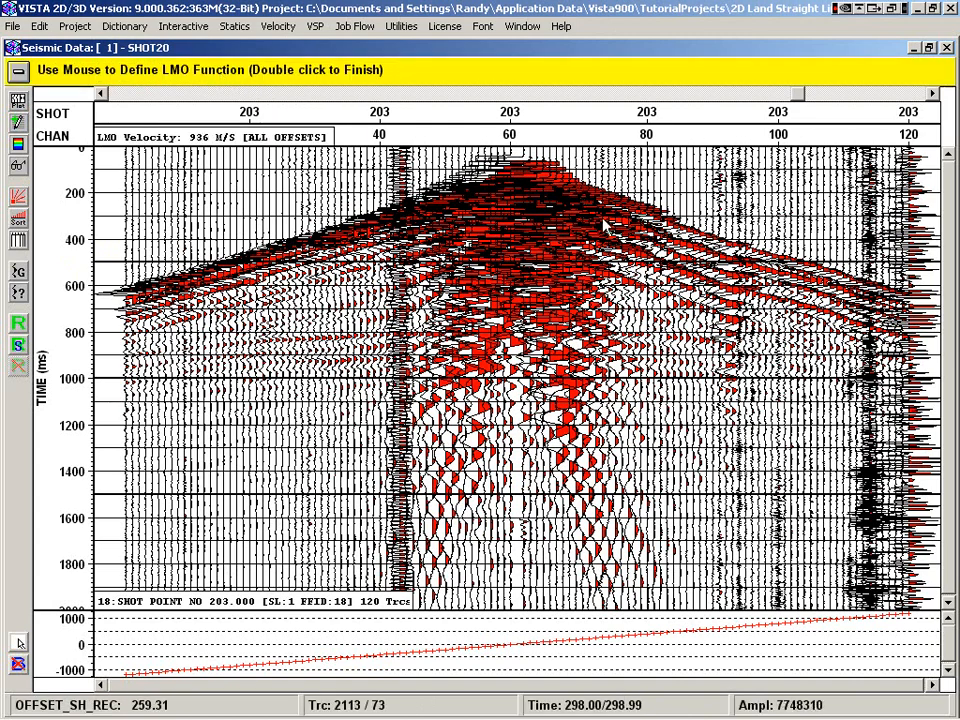
pyautogui.click(541, 180)
pyautogui.click(680, 226)
pyautogui.doubleClick(856, 277)
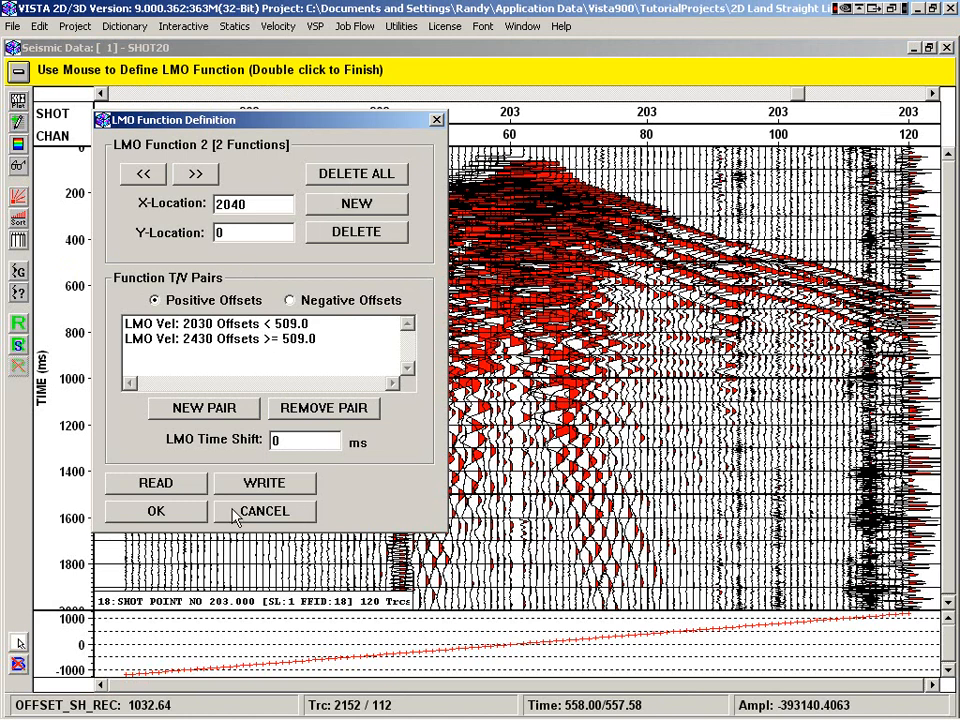
pyautogui.click(264, 511)
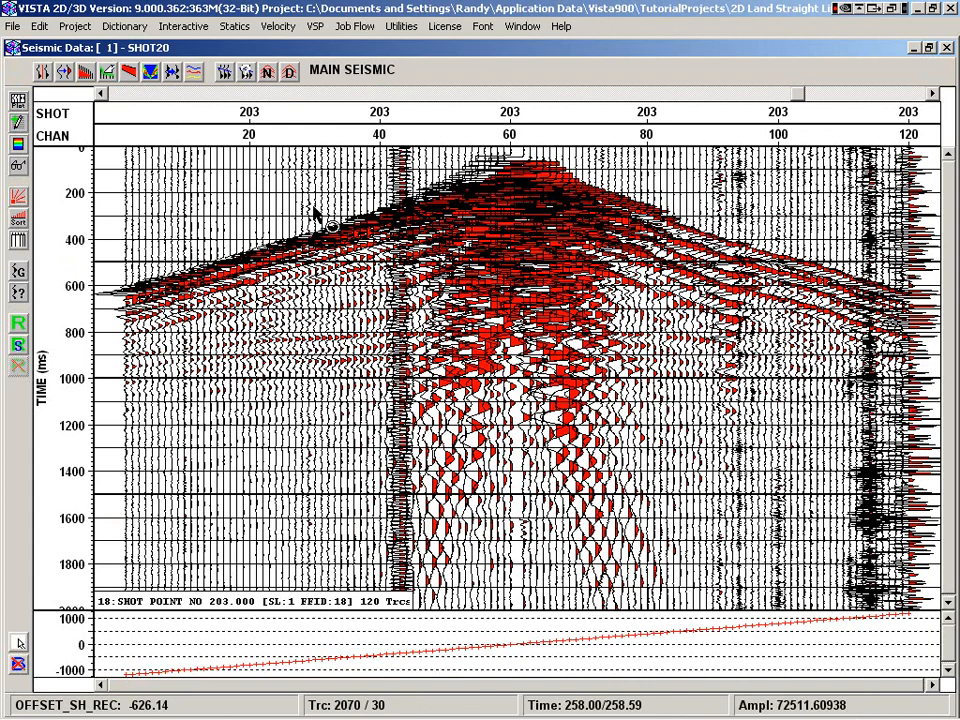
# Check the LMO function line on shot points 203 and 163, then toggle the LMO correction on and off for shot point 191.
pyautogui.click(435, 238)
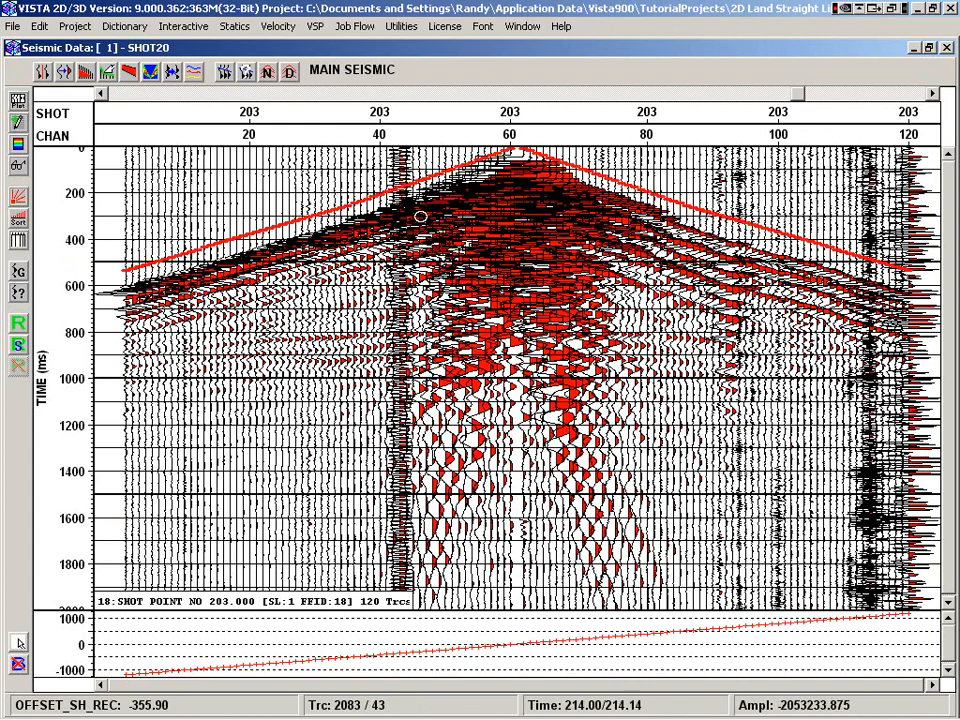
pyautogui.moveTo(796, 96); pyautogui.dragTo(549, 98)
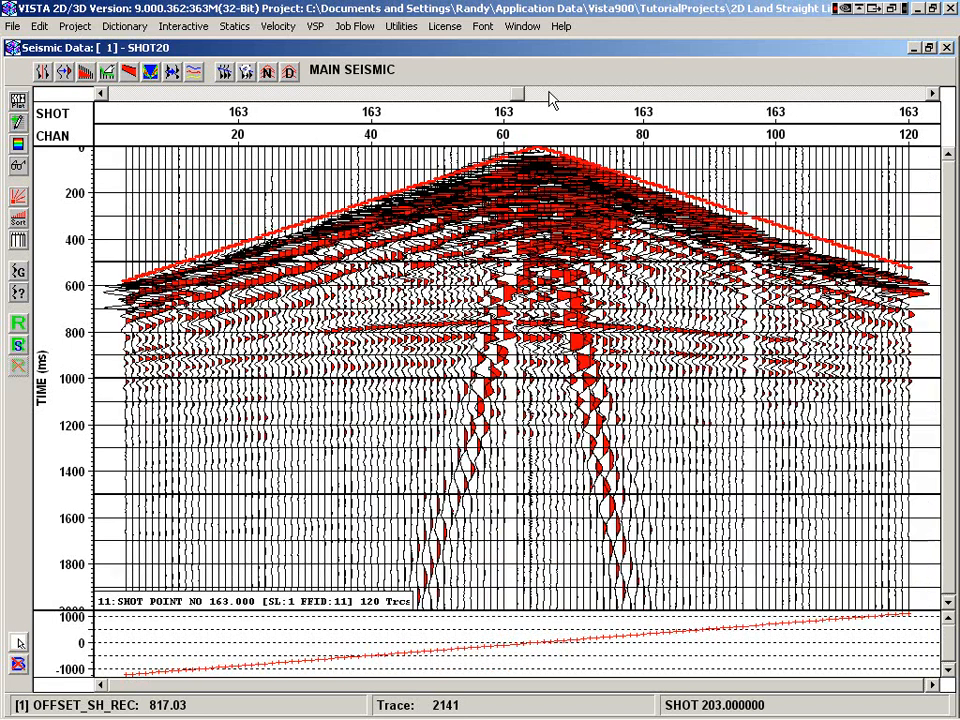
pyautogui.click(899, 97)
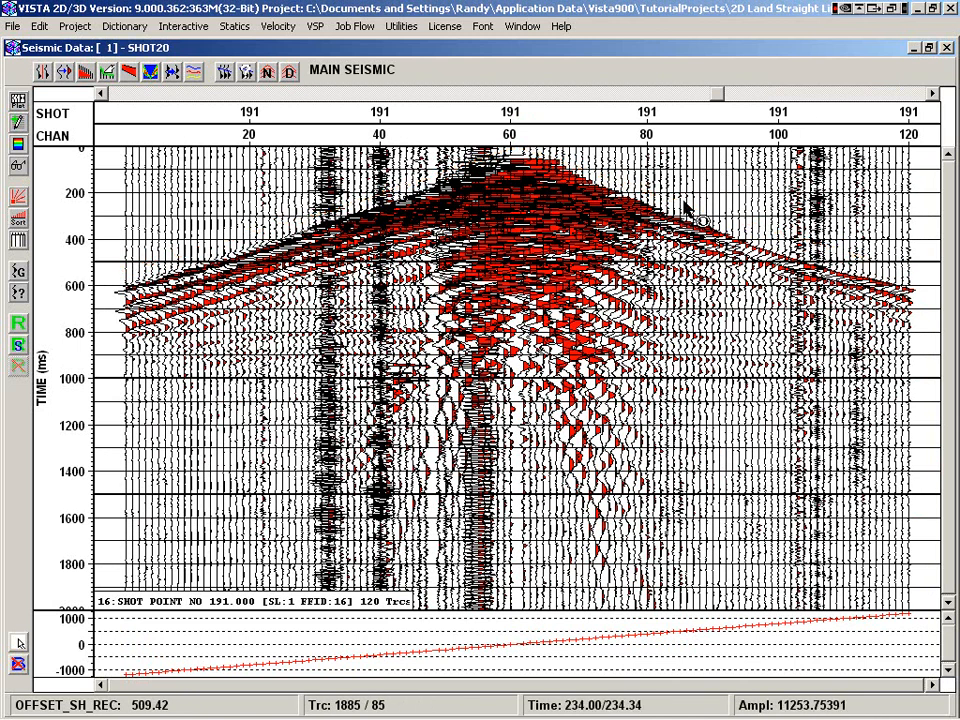
pyautogui.press('l')
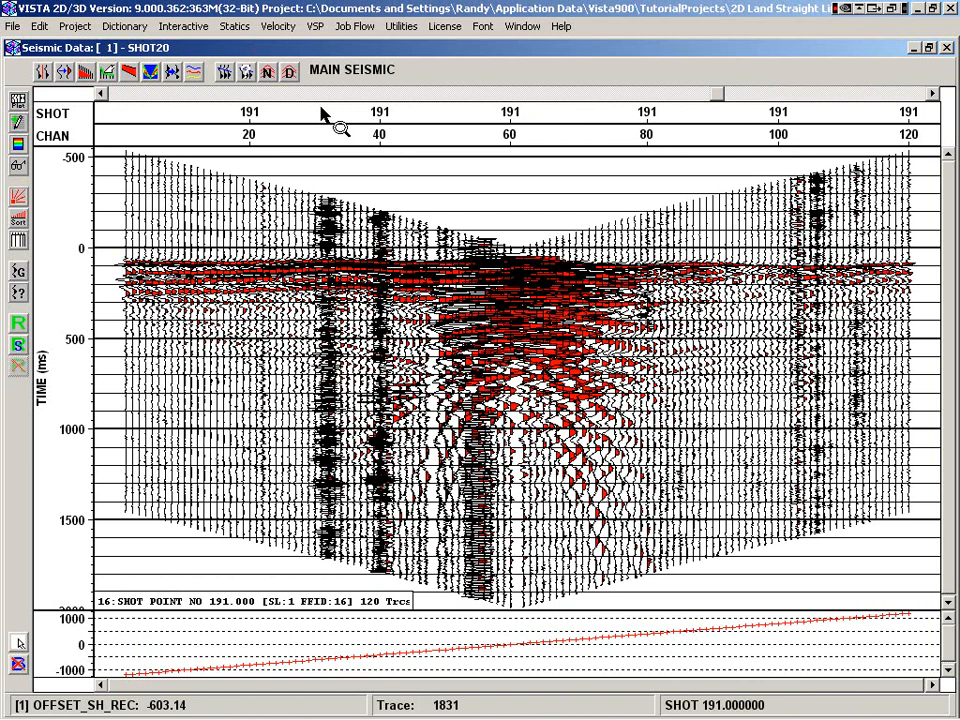
pyautogui.press('l')
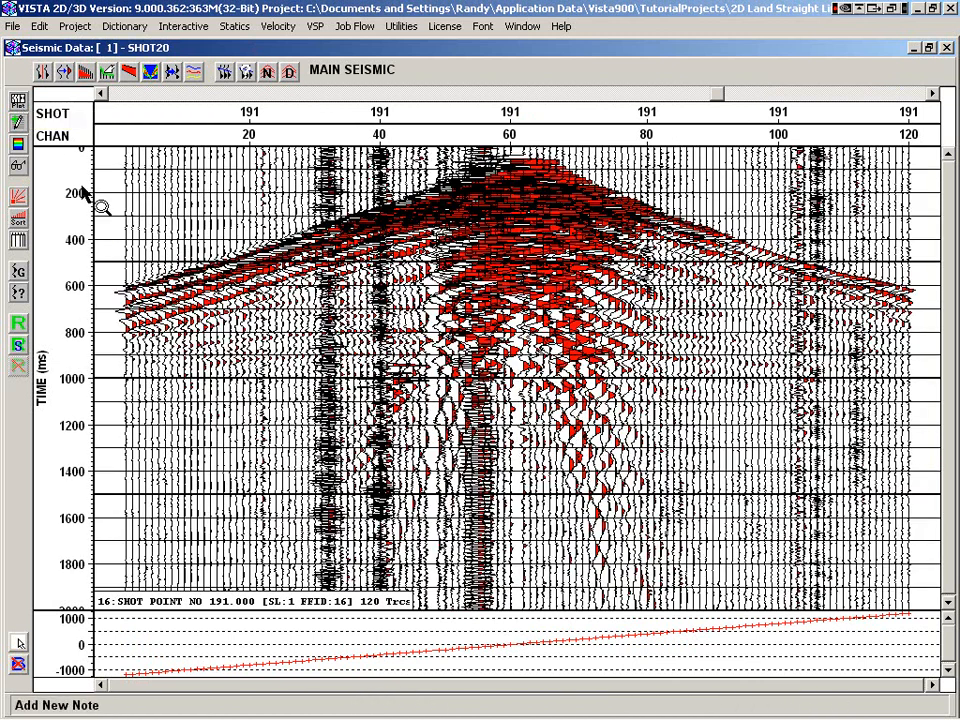
# Set the top axis CHANNEL_NO annotation to vertical text with 2 characters and an increment interval of 5.
pyautogui.click(19, 120)
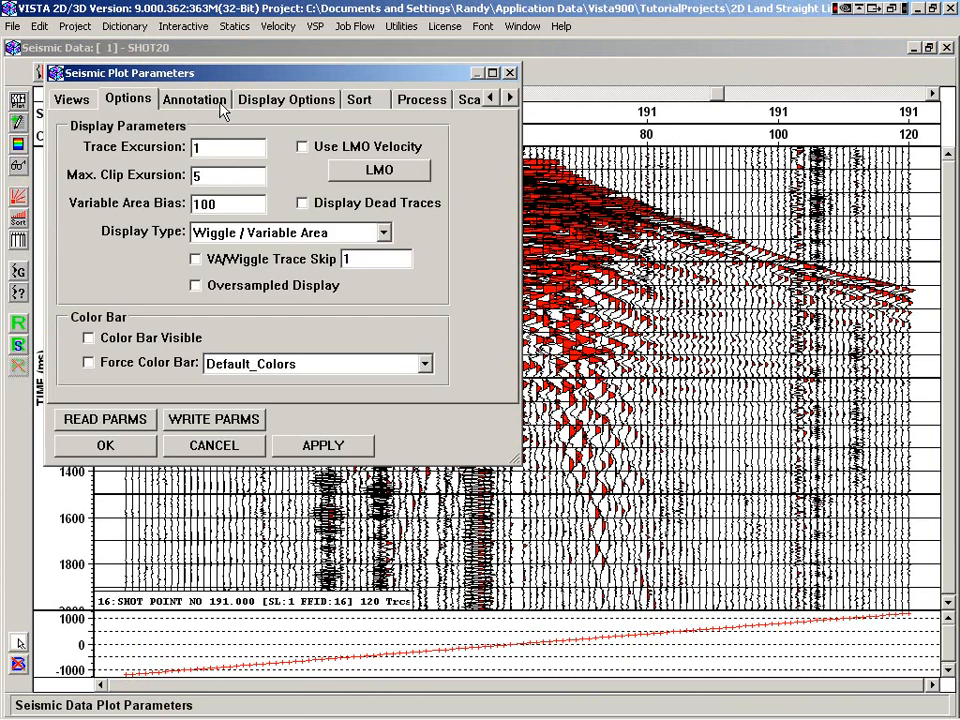
pyautogui.click(194, 99)
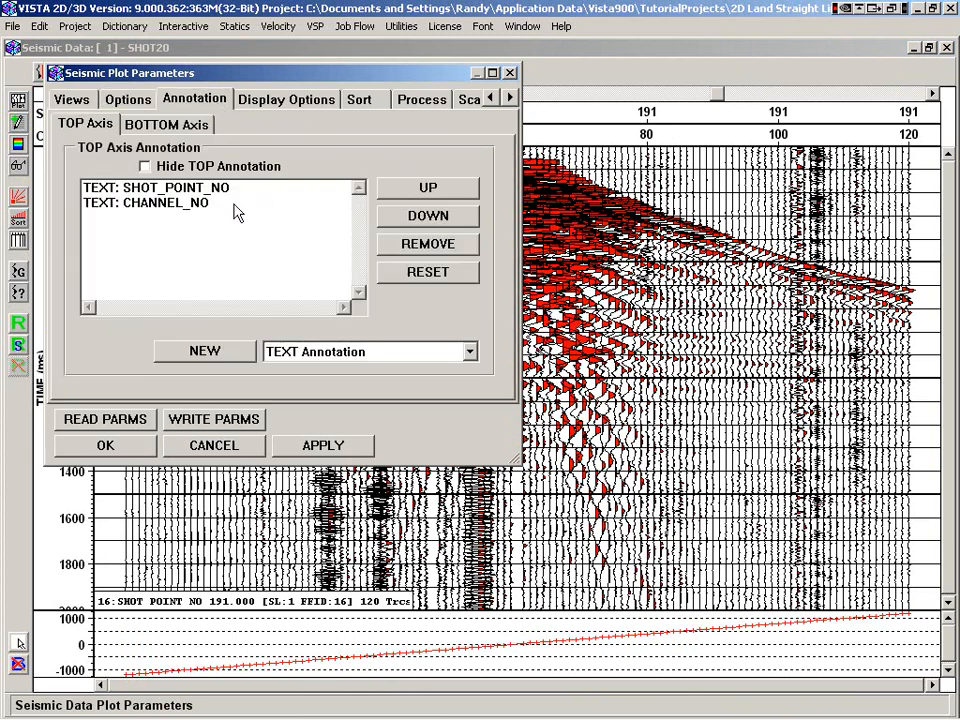
pyautogui.doubleClick(193, 204)
pyautogui.click(230, 112)
pyautogui.click(148, 212)
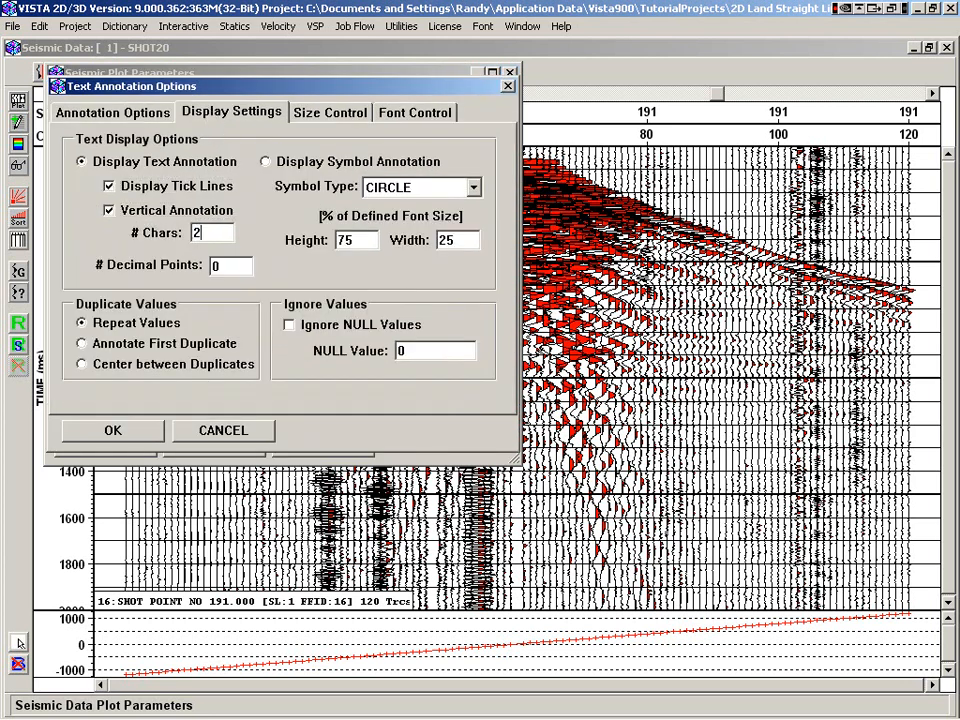
pyautogui.click(168, 113)
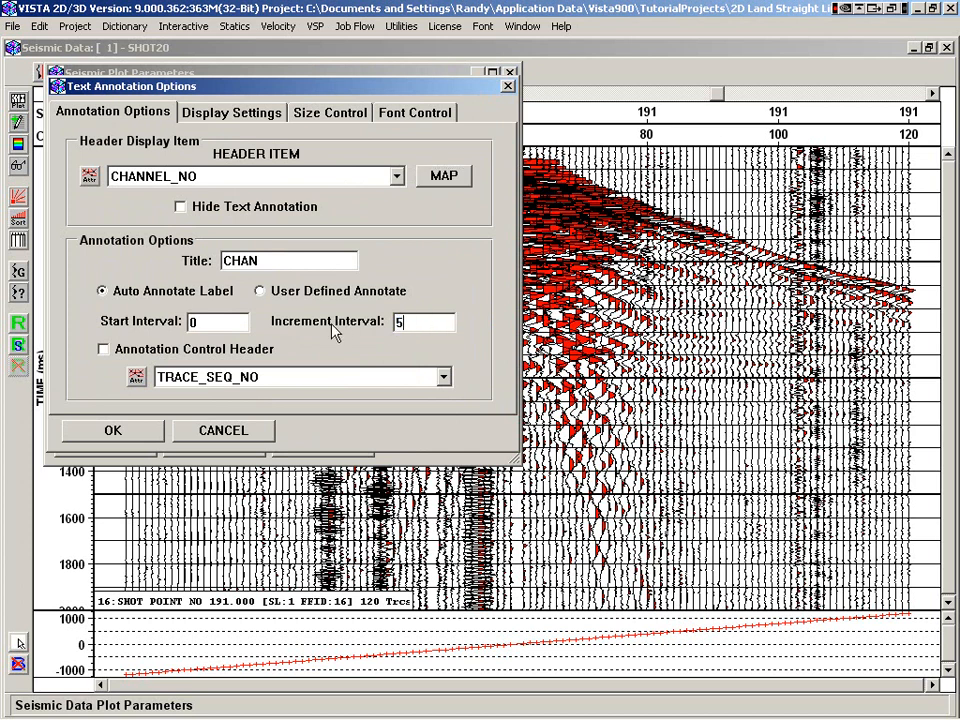
pyautogui.click(148, 430)
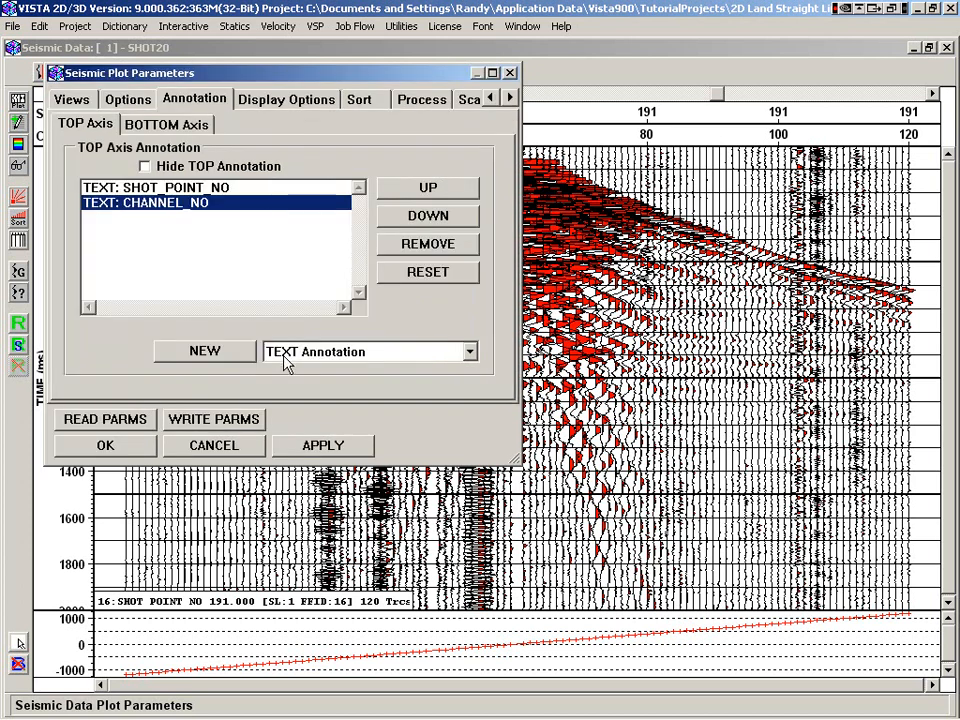
# Title the bottom axis offset graph OFFSET.
pyautogui.click(158, 124)
pyautogui.doubleClick(146, 197)
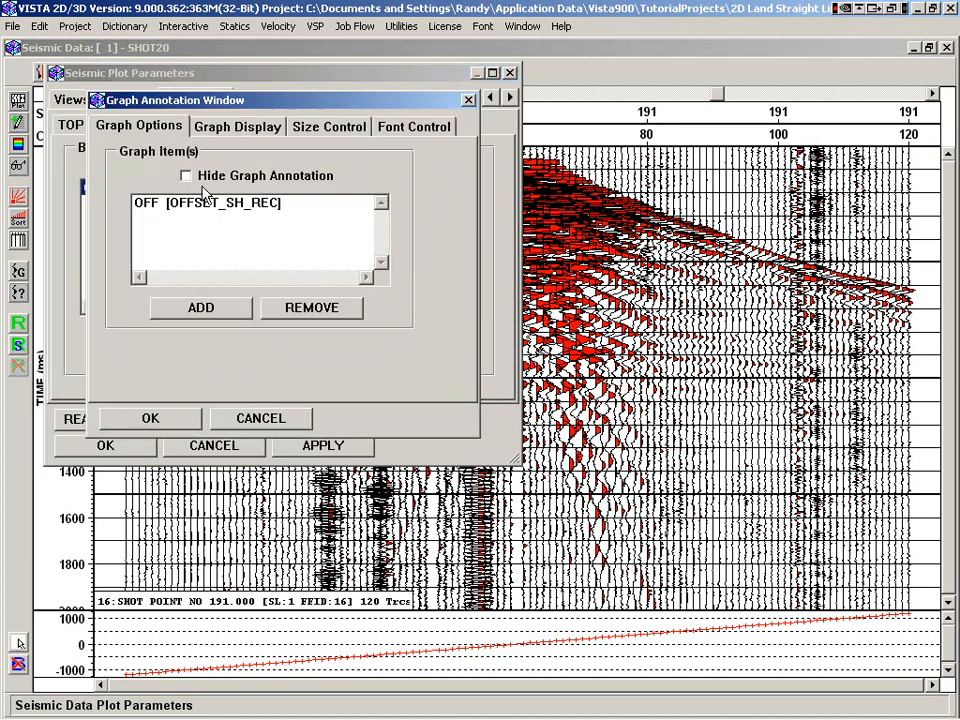
pyautogui.click(238, 128)
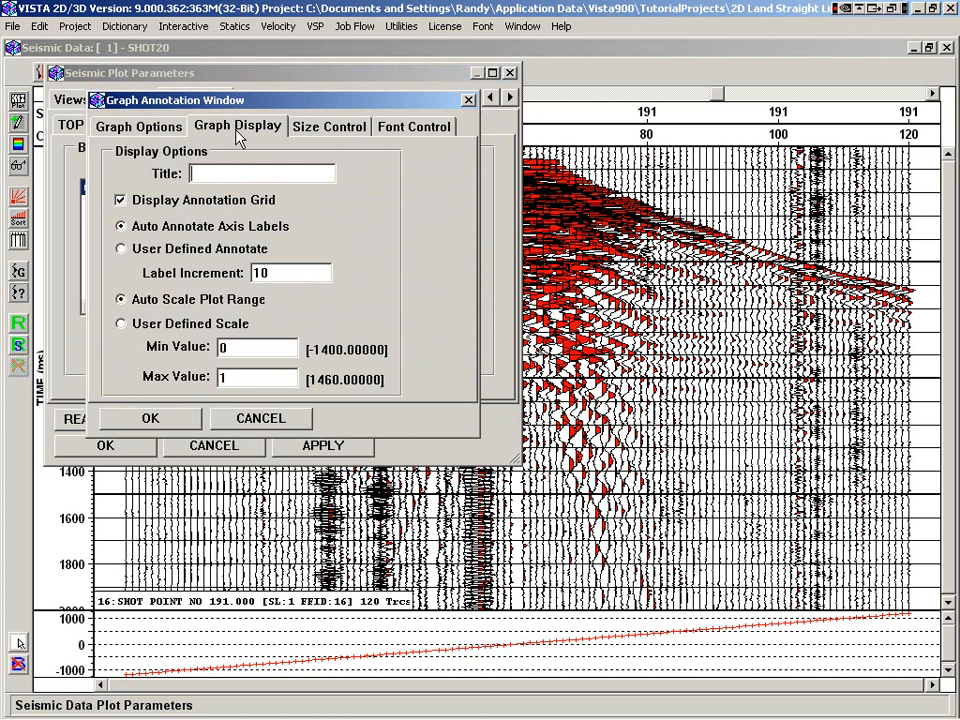
pyautogui.click(135, 126)
pyautogui.doubleClick(242, 206)
pyautogui.click(240, 122)
pyautogui.click(166, 122)
pyautogui.click(163, 328)
pyautogui.click(244, 130)
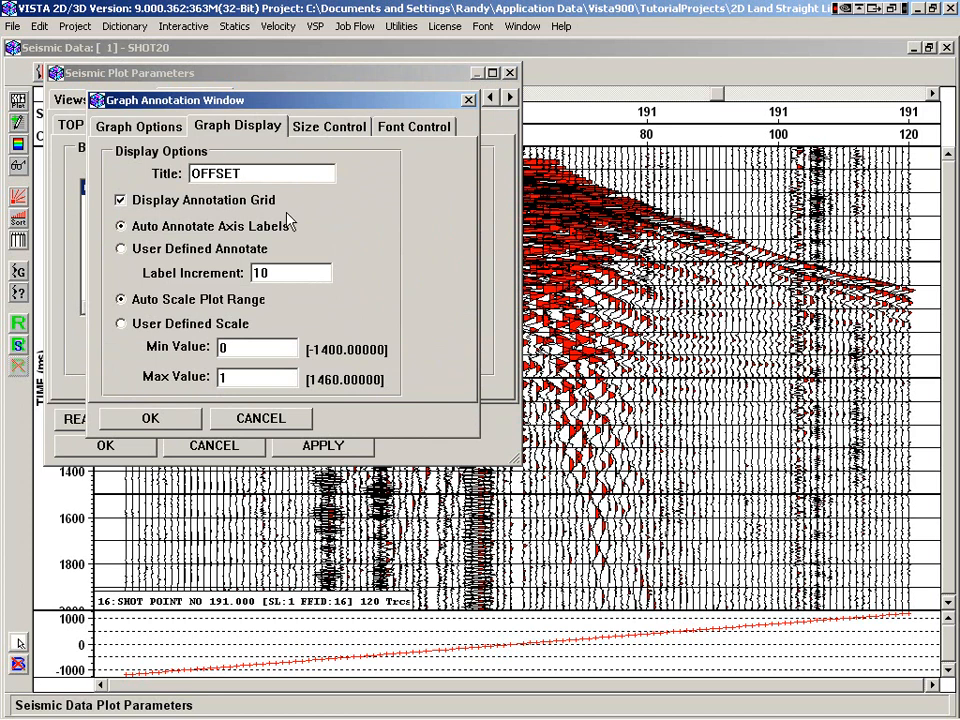
pyautogui.click(151, 419)
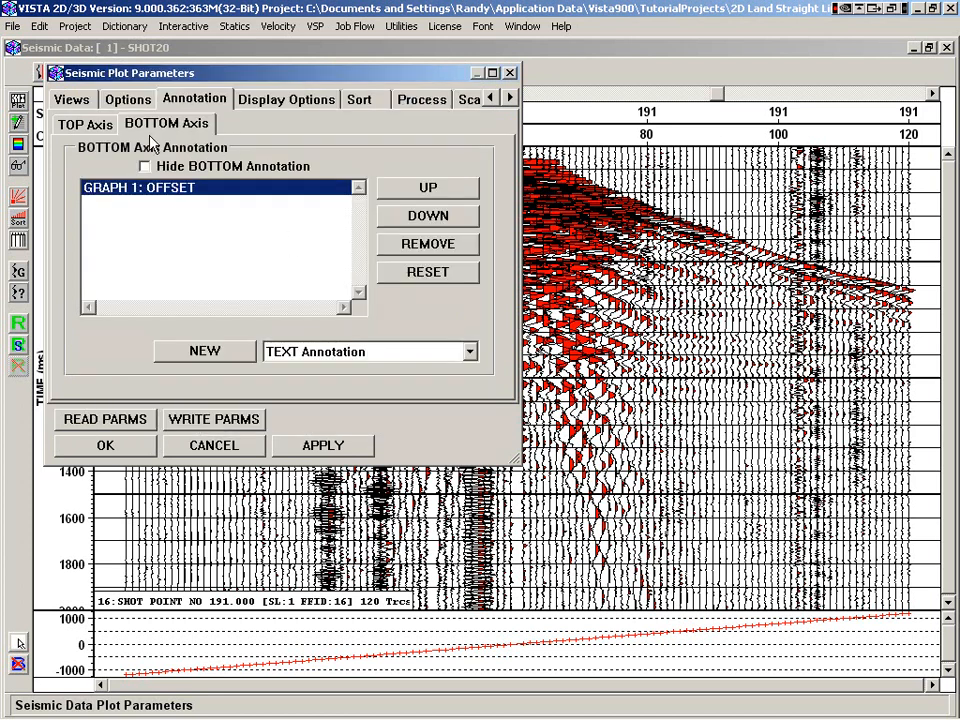
# Add a Linear Move-Out seismic QC display titled LMO QC to the top axis and zoom the shot panel to about the first 1000 ms.
pyautogui.click(86, 124)
pyautogui.click(310, 355)
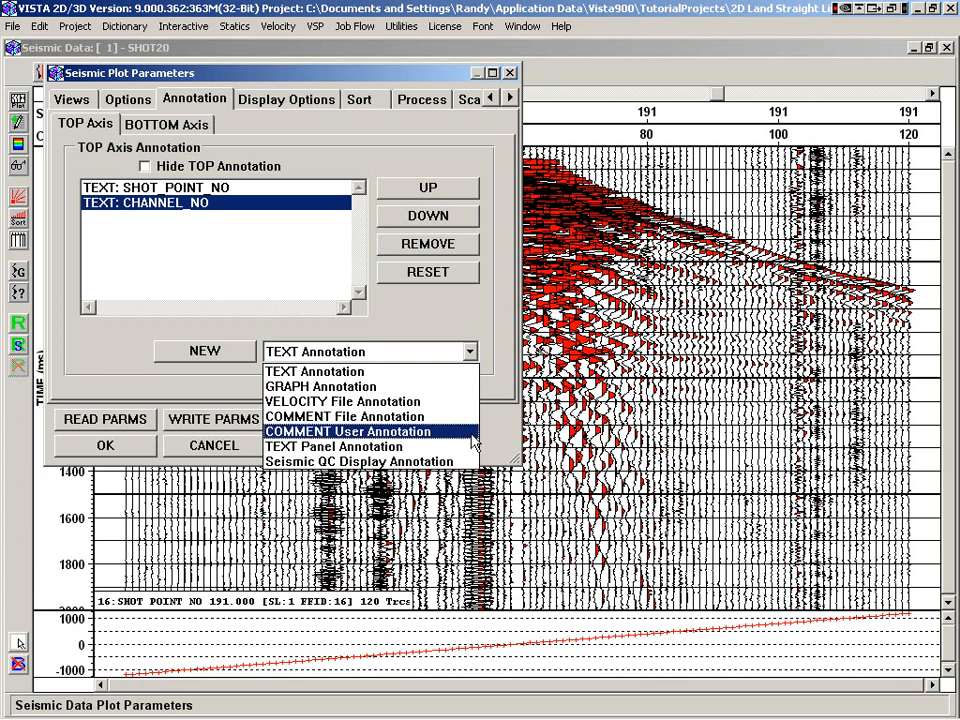
pyautogui.click(340, 458)
pyautogui.click(204, 352)
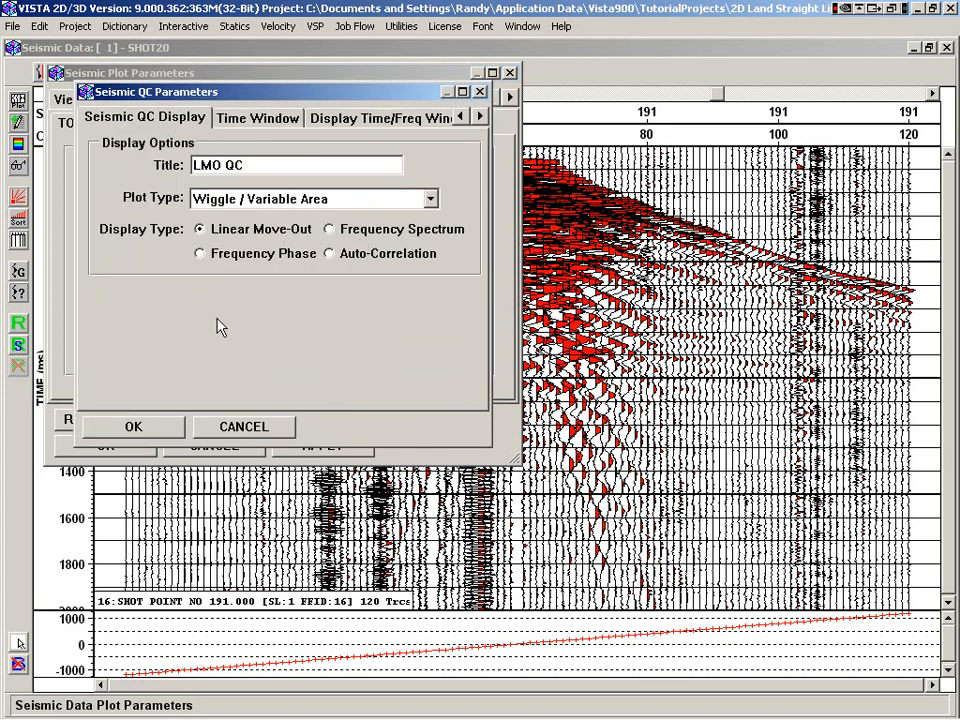
pyautogui.click(480, 117)
pyautogui.click(480, 117)
pyautogui.click(480, 117)
pyautogui.click(233, 119)
pyautogui.click(190, 190)
pyautogui.click(133, 427)
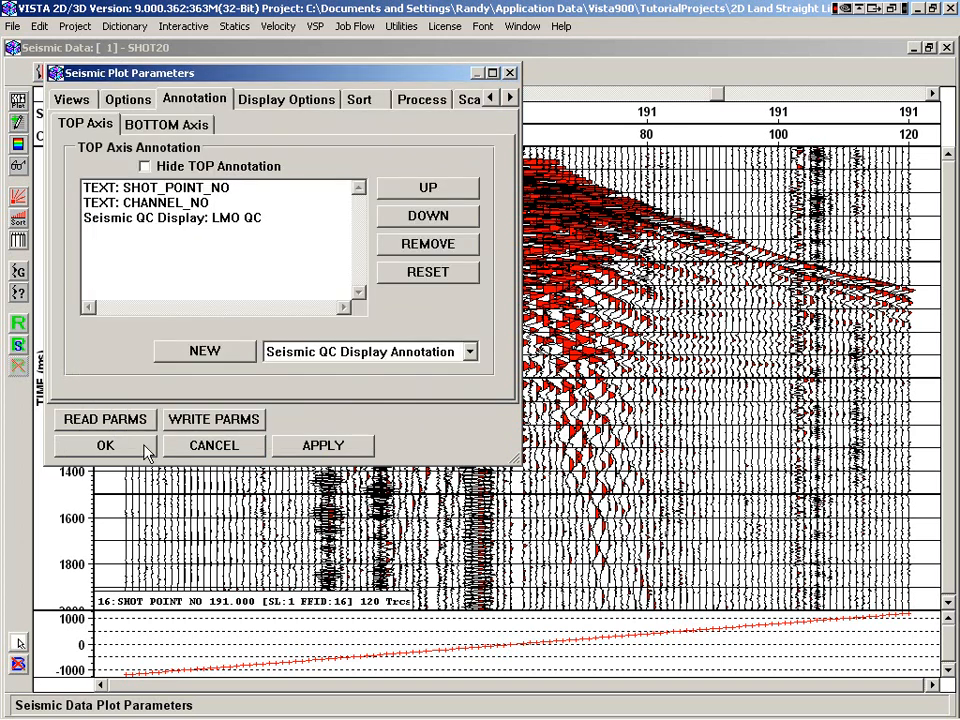
pyautogui.click(145, 449)
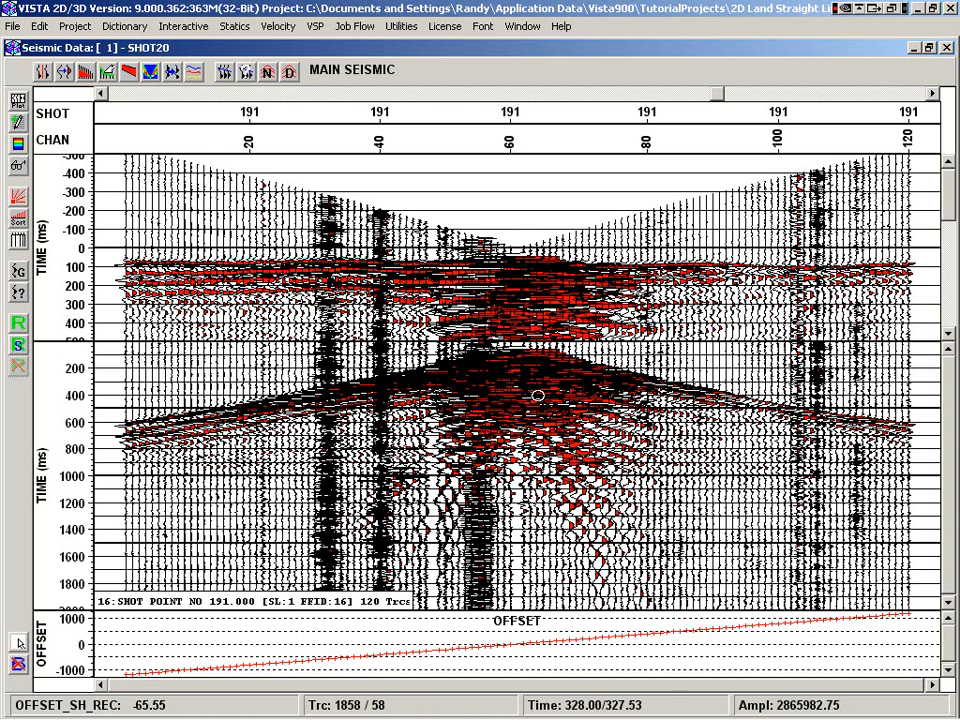
pyautogui.moveTo(57, 490); pyautogui.dragTo(71, 354)
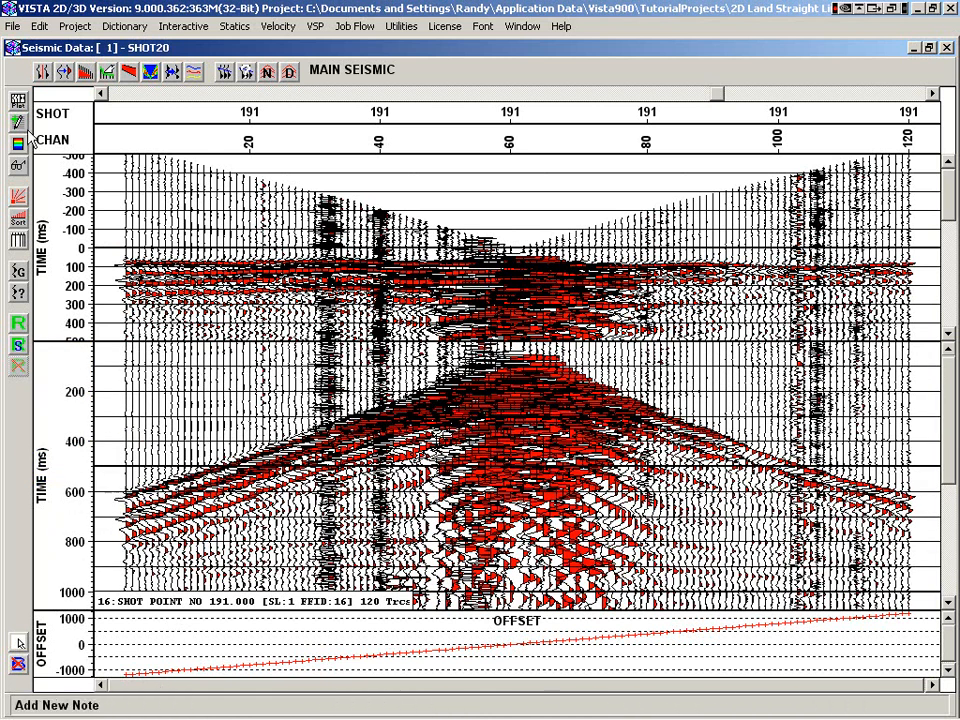
# Return to the unsorted display of all shots and remove the LMO QC display from the top axis annotation.
pyautogui.click(16, 218)
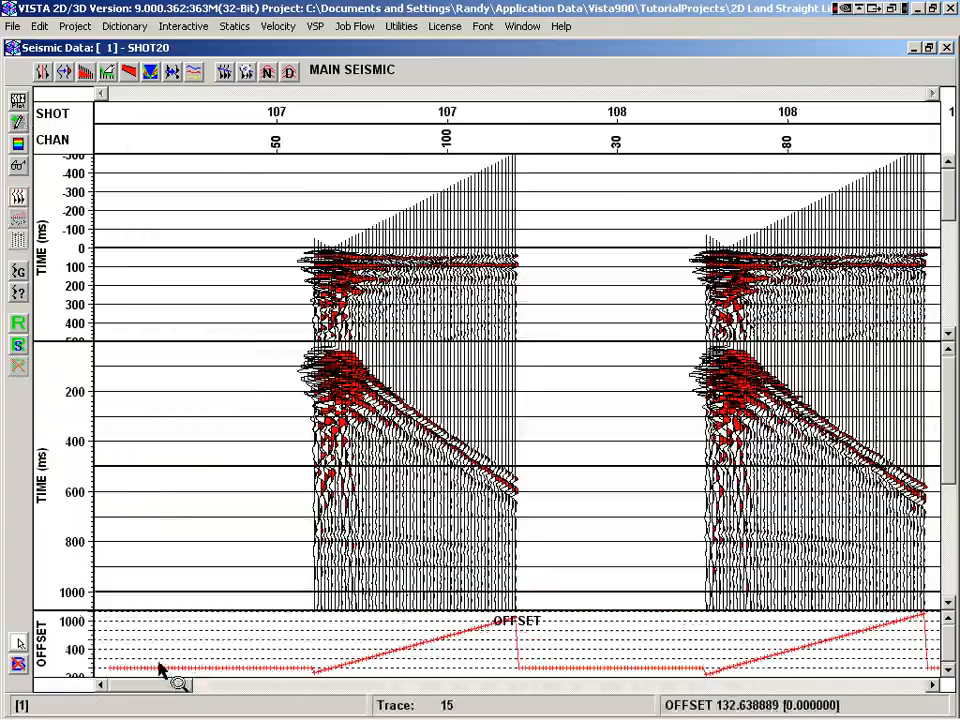
pyautogui.moveTo(155, 690); pyautogui.dragTo(95, 678)
pyautogui.click(17, 100)
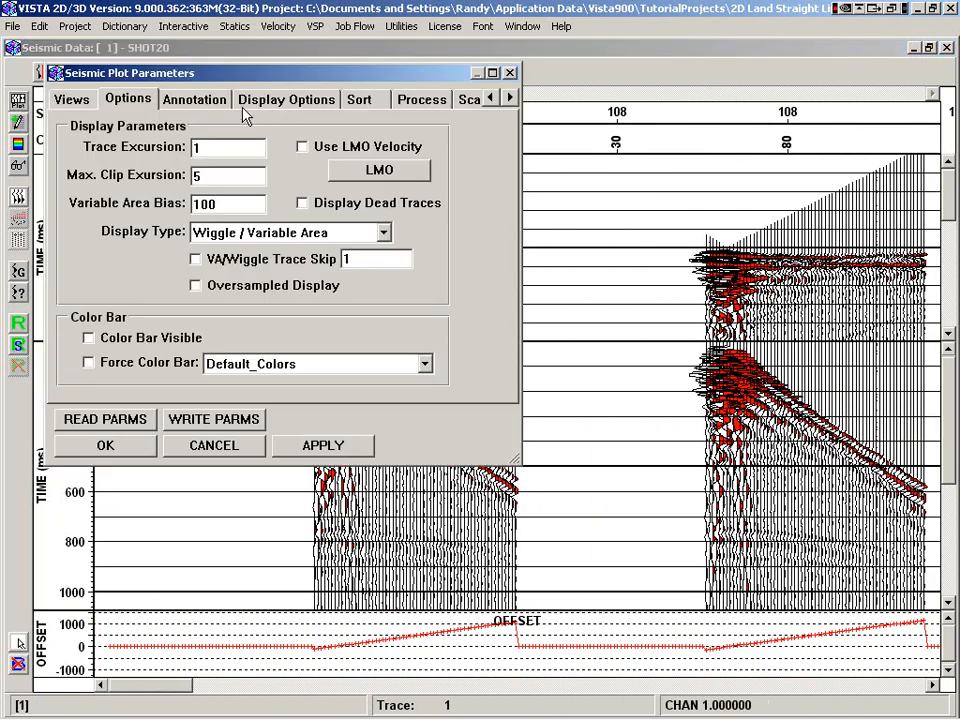
pyautogui.click(208, 99)
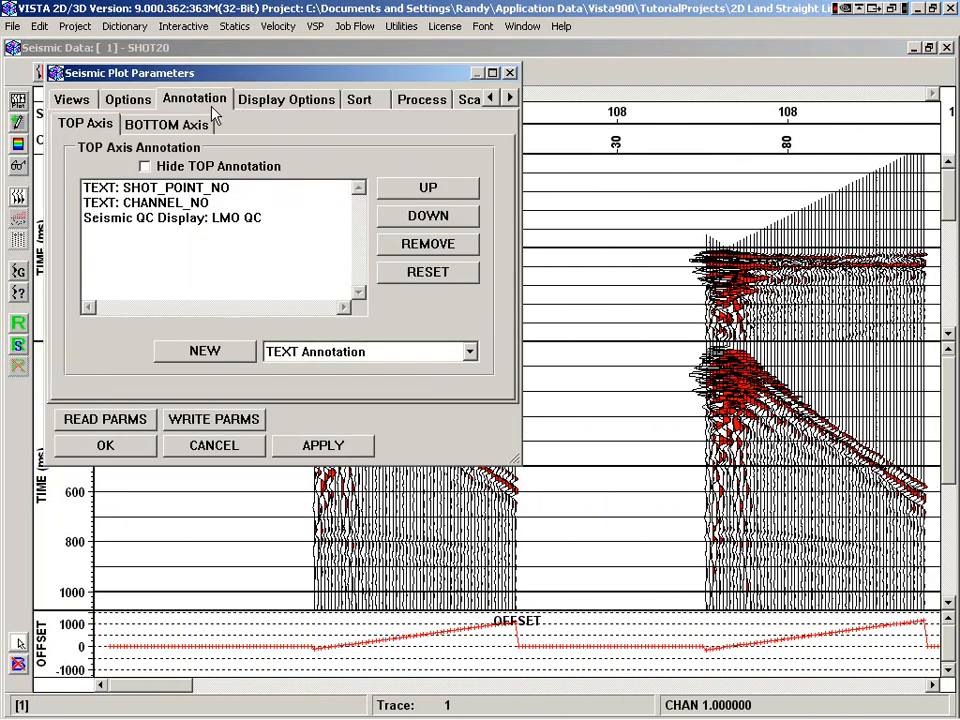
pyautogui.click(200, 218)
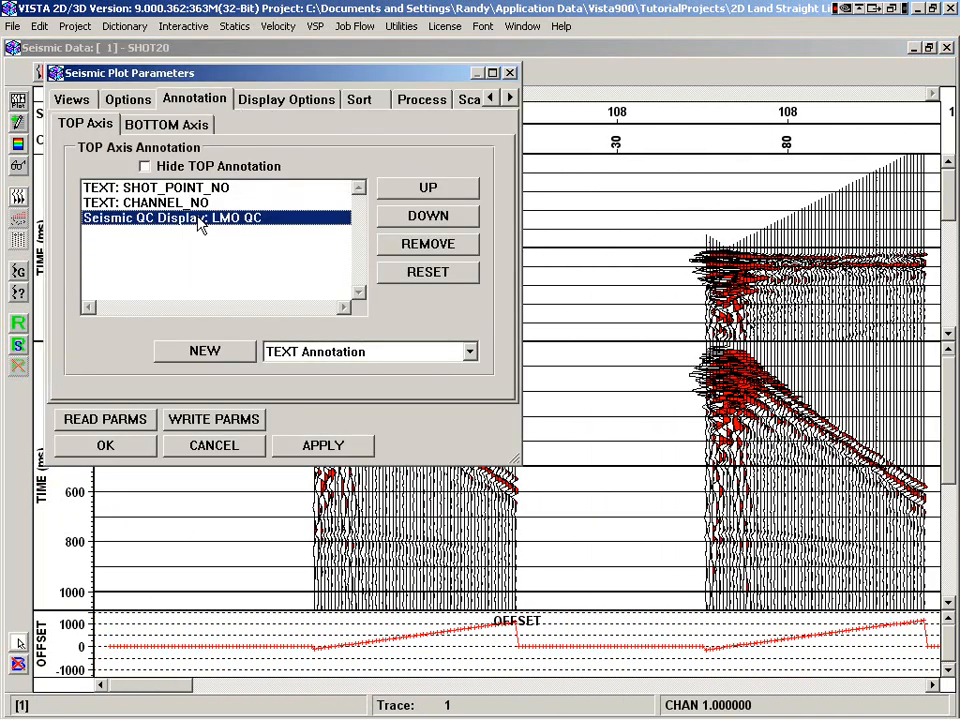
pyautogui.click(428, 245)
# Add a Frequency Spectrum seismic QC display to the bottom axis with its vertical size set to 200 pixels.
pyautogui.click(180, 125)
pyautogui.click(300, 352)
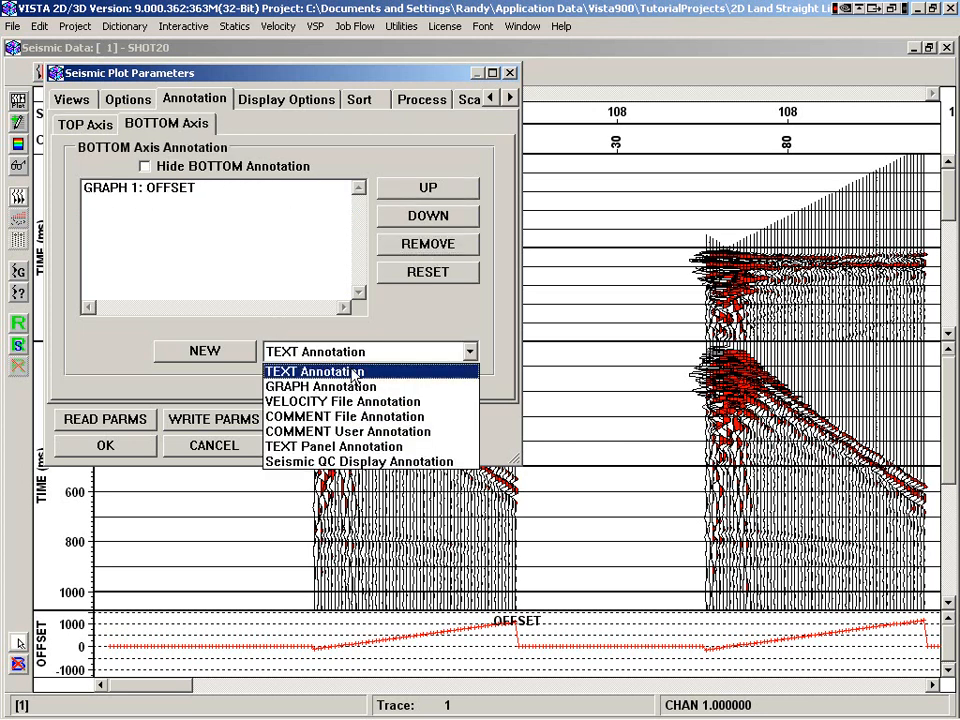
pyautogui.click(355, 462)
pyautogui.click(212, 356)
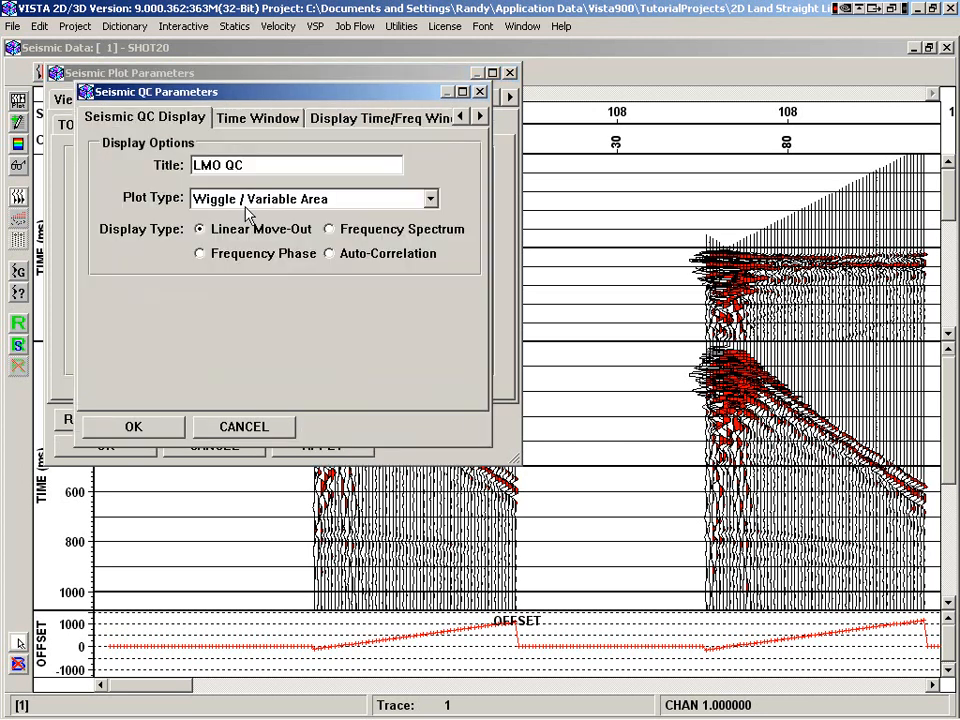
pyautogui.click(371, 234)
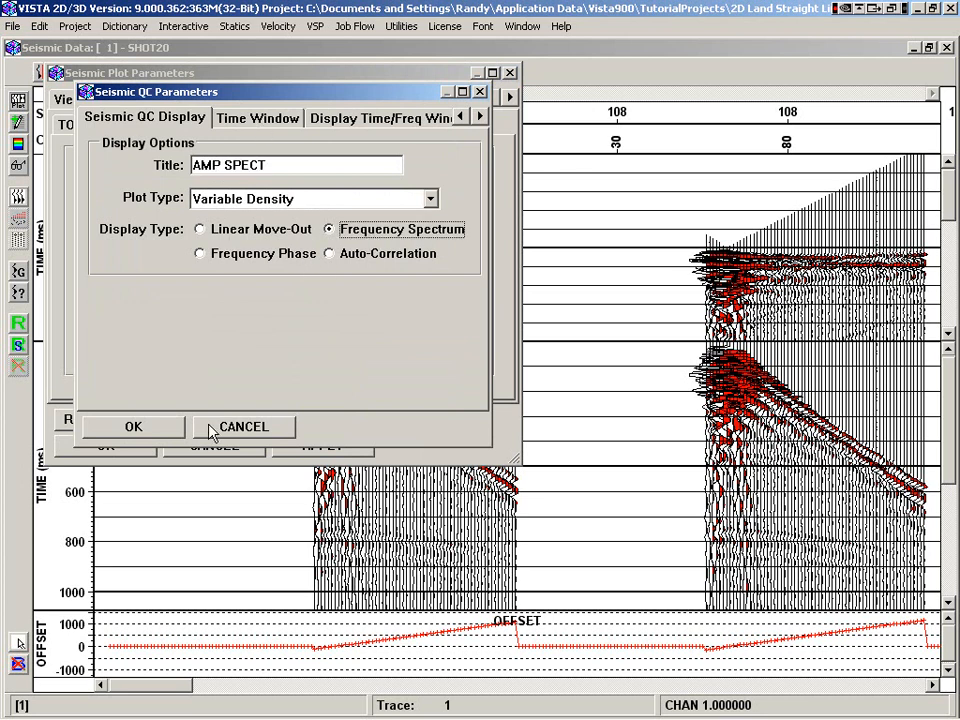
pyautogui.click(481, 117)
pyautogui.click(481, 117)
pyautogui.click(390, 118)
pyautogui.click(150, 189)
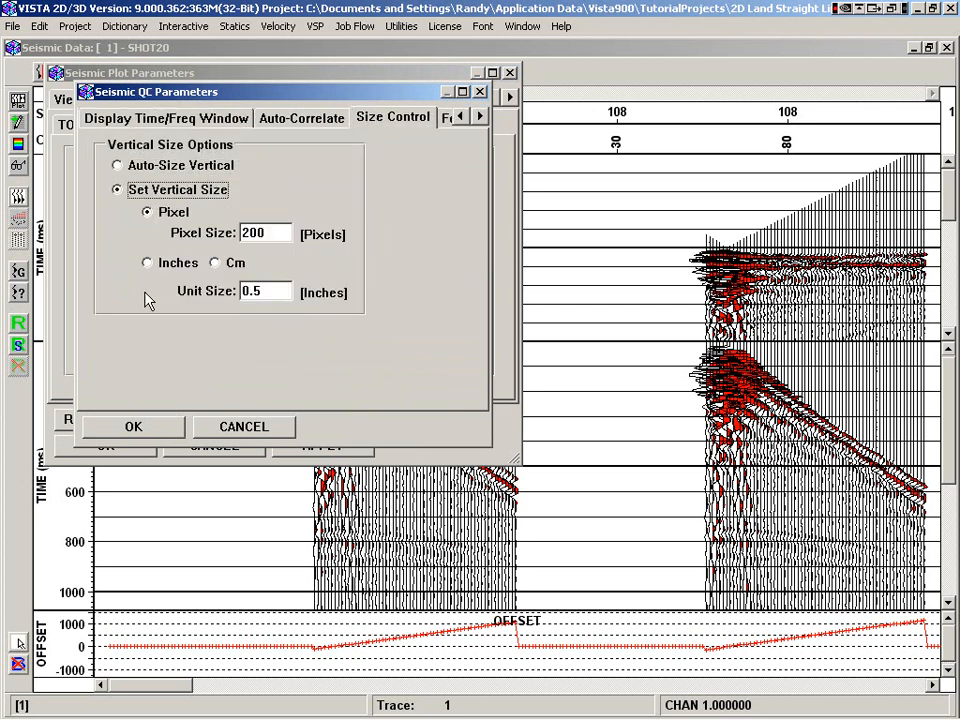
pyautogui.click(137, 428)
pyautogui.click(110, 446)
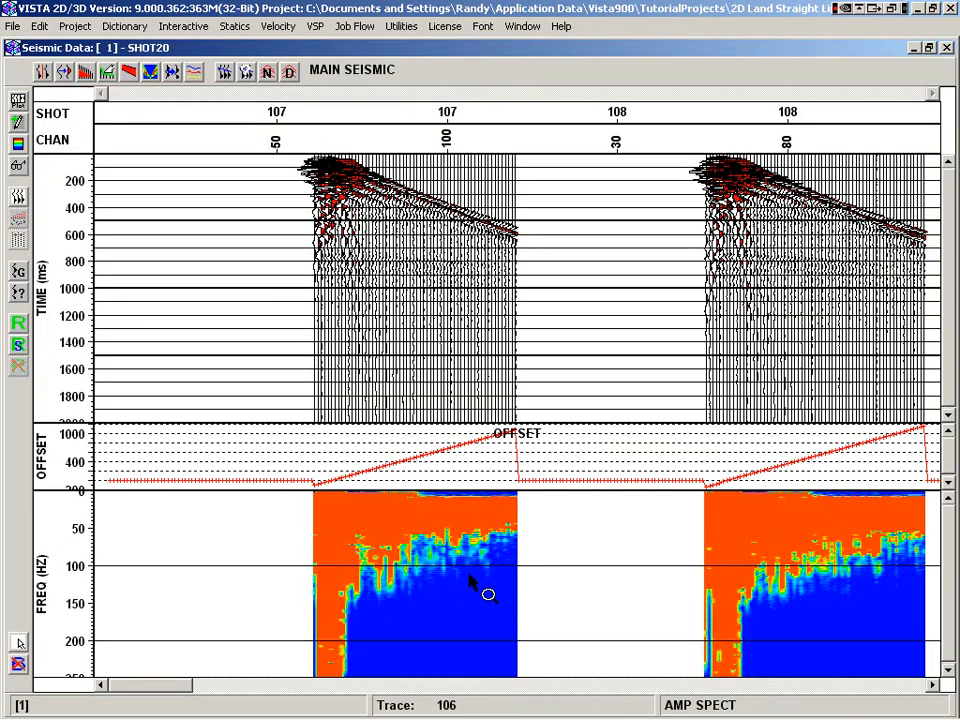
# Examine the amplitude spectra of shot points 162 and 163 and review the sort order, scaled plot and window sync options.
pyautogui.moveTo(179, 690); pyautogui.dragTo(549, 690)
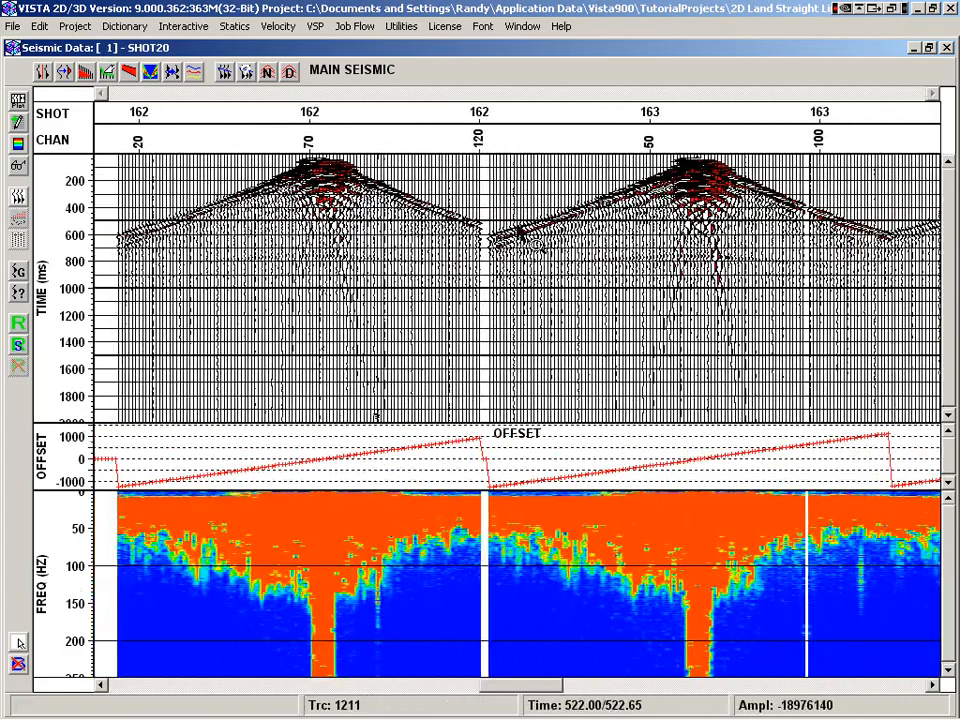
pyautogui.rightClick(180, 284)
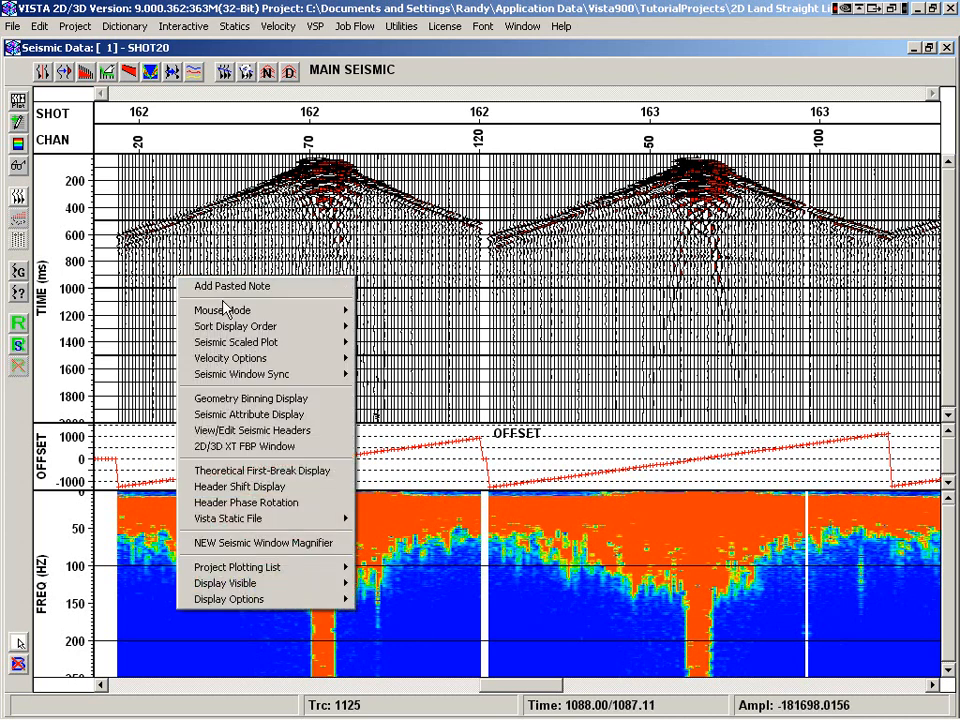
pyautogui.moveTo(260, 314)
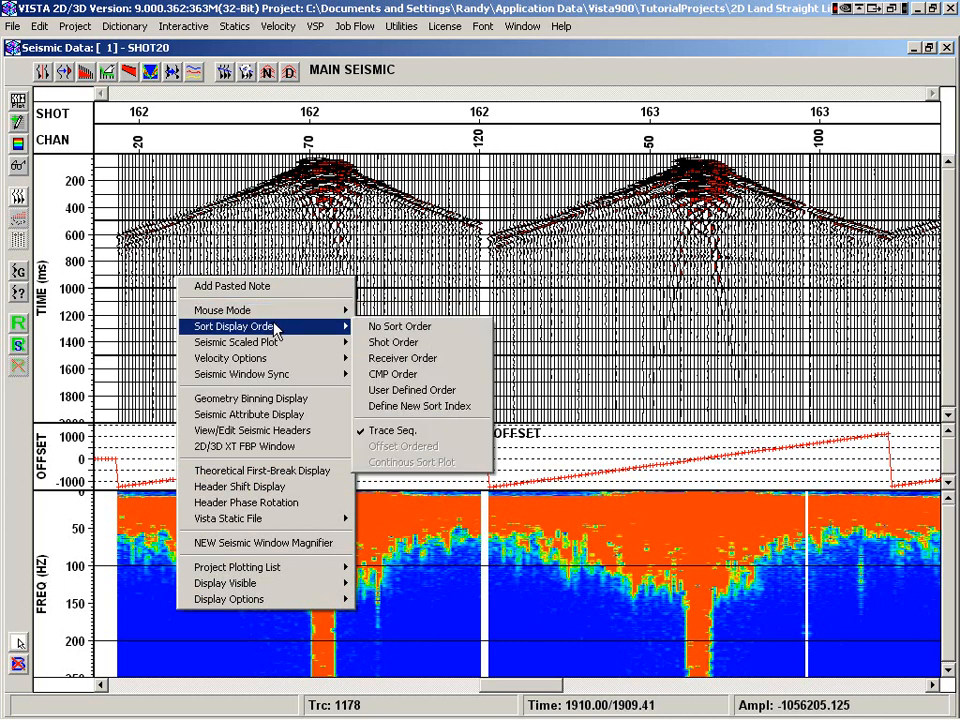
pyautogui.moveTo(239, 346)
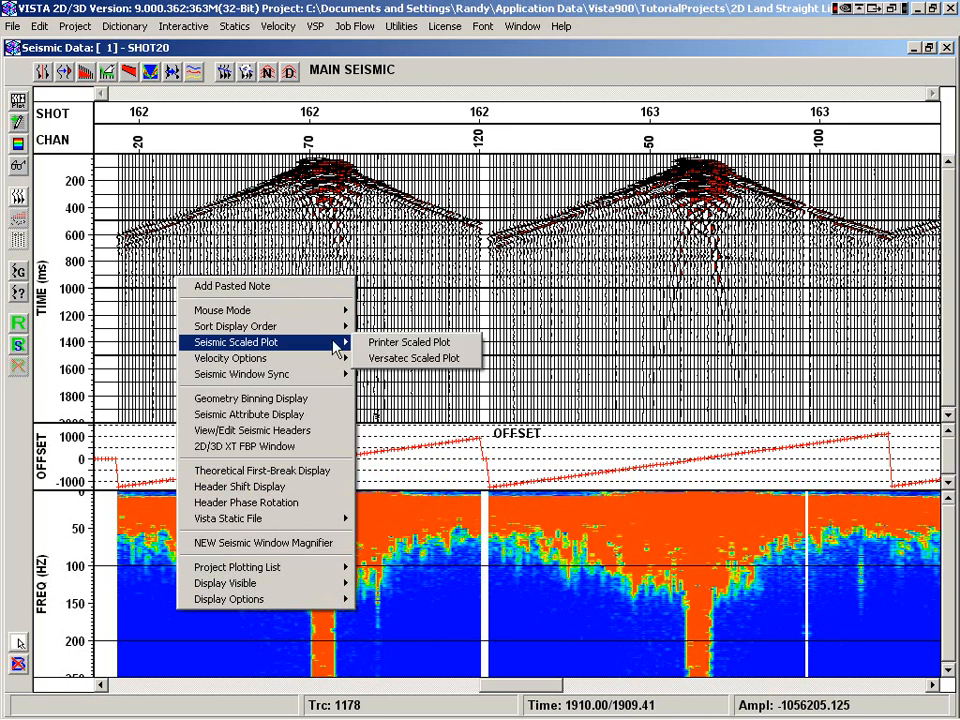
pyautogui.moveTo(347, 362)
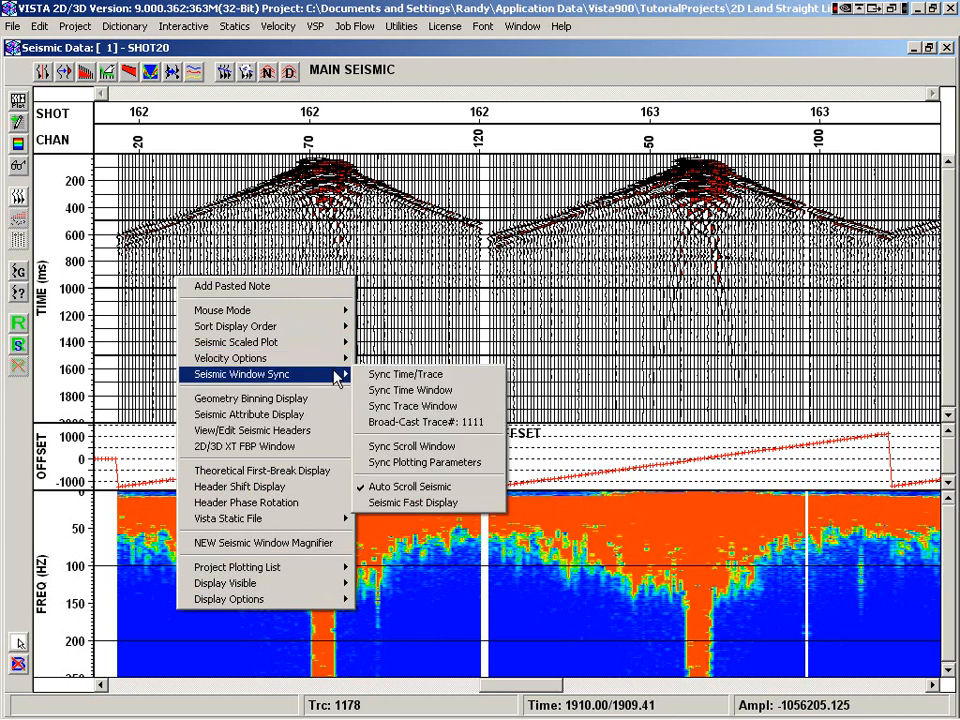
pyautogui.click(438, 277)
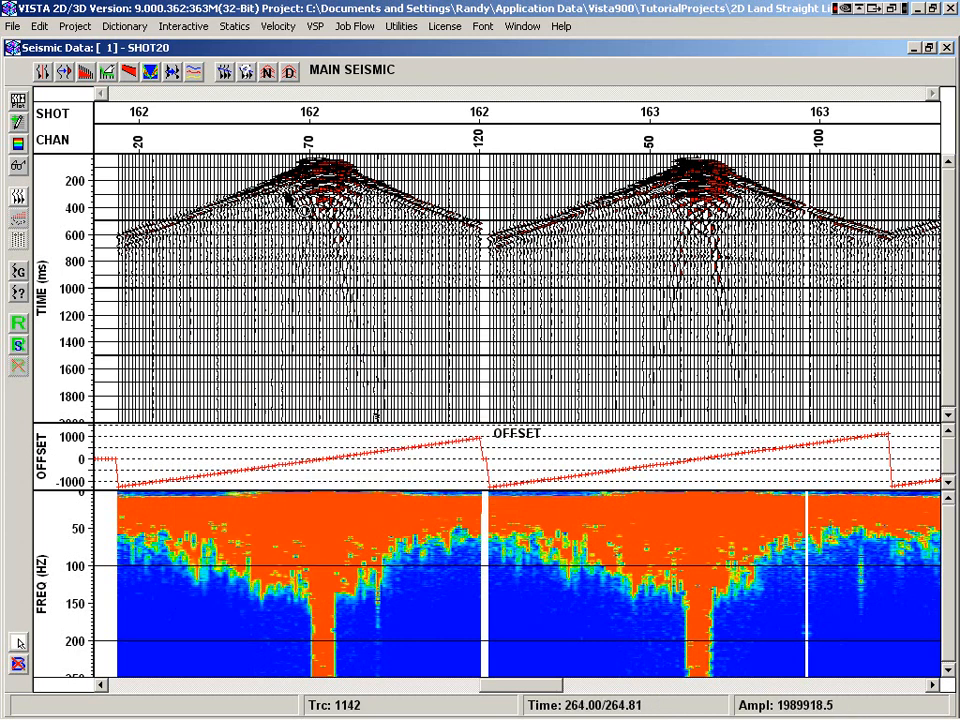
# Open the DCON SHOTS- data set in a second seismic window and tile it side by side with SHOT20.
pyautogui.click(188, 27)
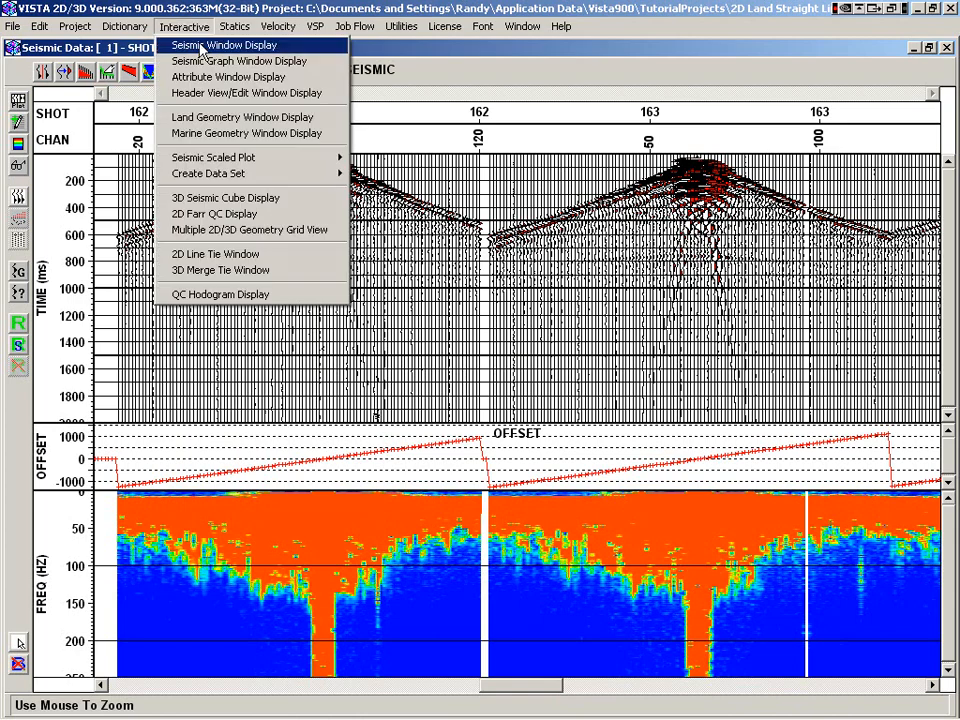
pyautogui.click(190, 43)
pyautogui.doubleClick(277, 222)
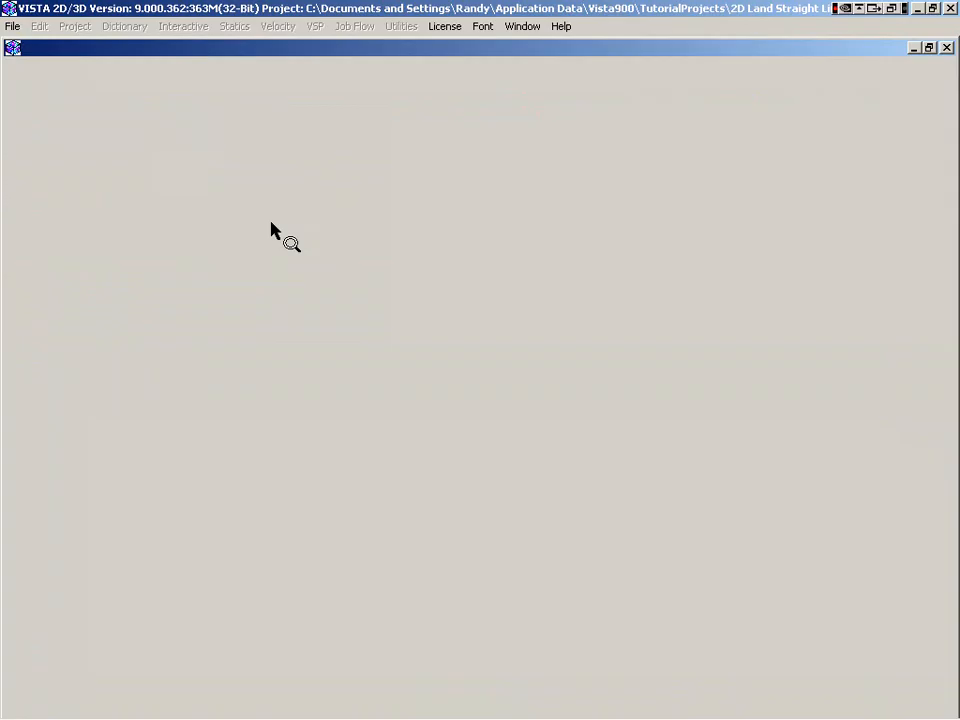
pyautogui.click(522, 26)
pyautogui.click(546, 77)
pyautogui.click(306, 48)
pyautogui.click(522, 26)
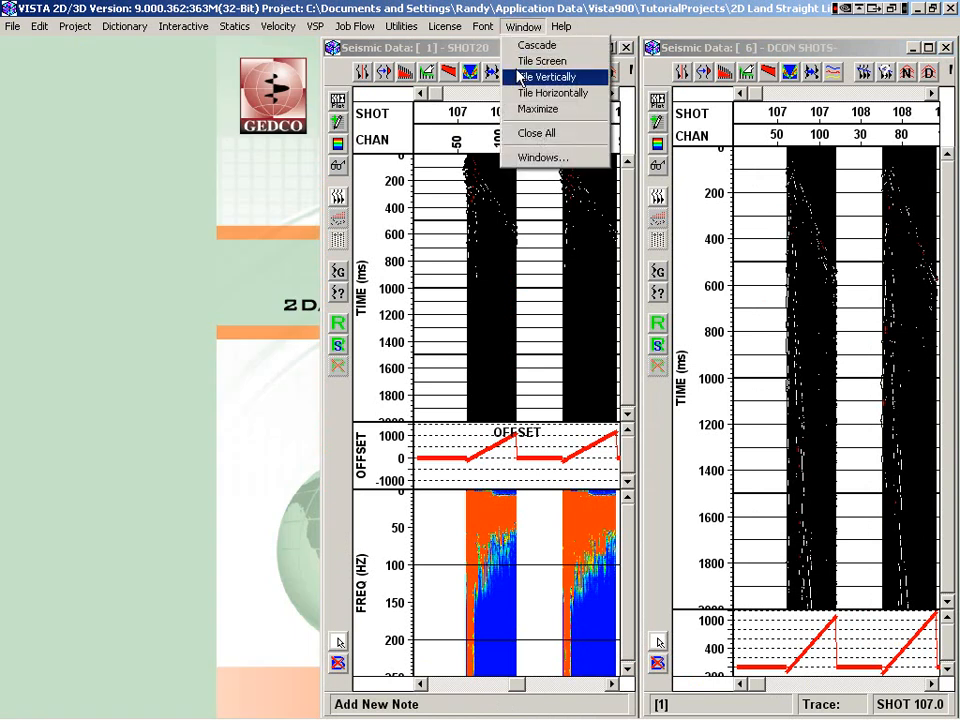
pyautogui.click(544, 60)
# Synchronize the plotting parameters of the SHOT20 window to the DCON SHOTS- window.
pyautogui.rightClick(313, 303)
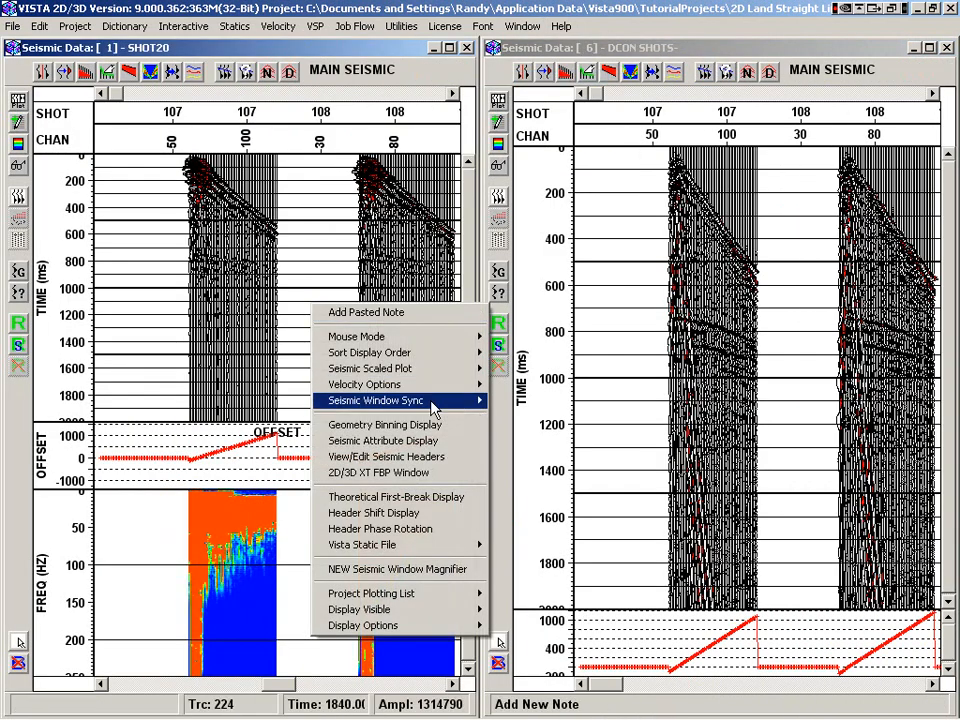
pyautogui.moveTo(430, 400)
pyautogui.click(579, 489)
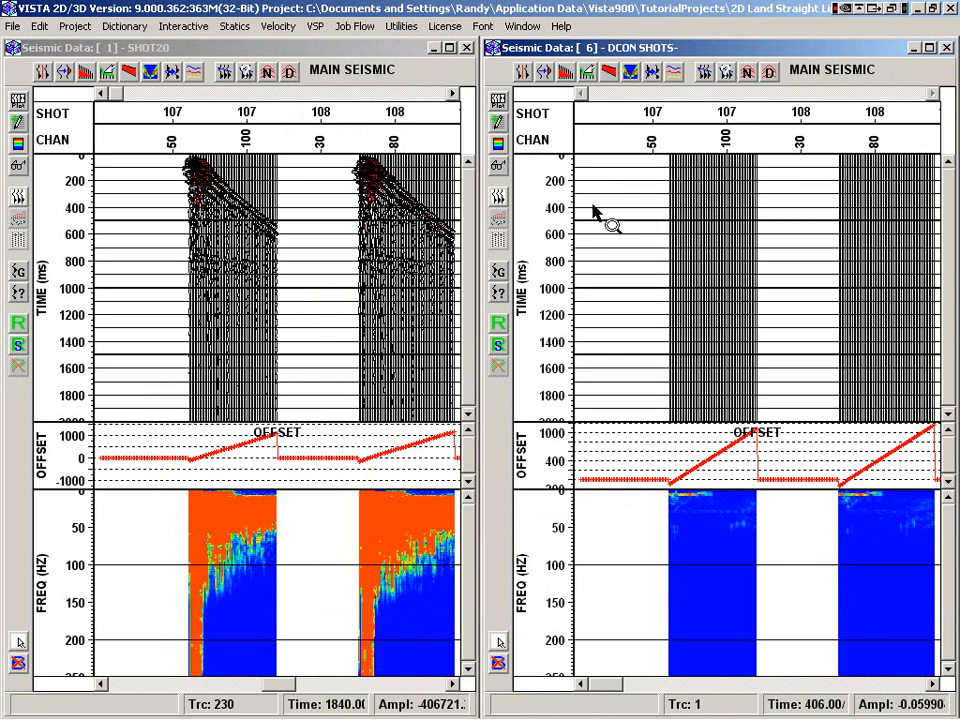
# Close the DCON SHOTS- window and maximize the SHOT20 window.
pyautogui.click(497, 48)
pyautogui.click(520, 160)
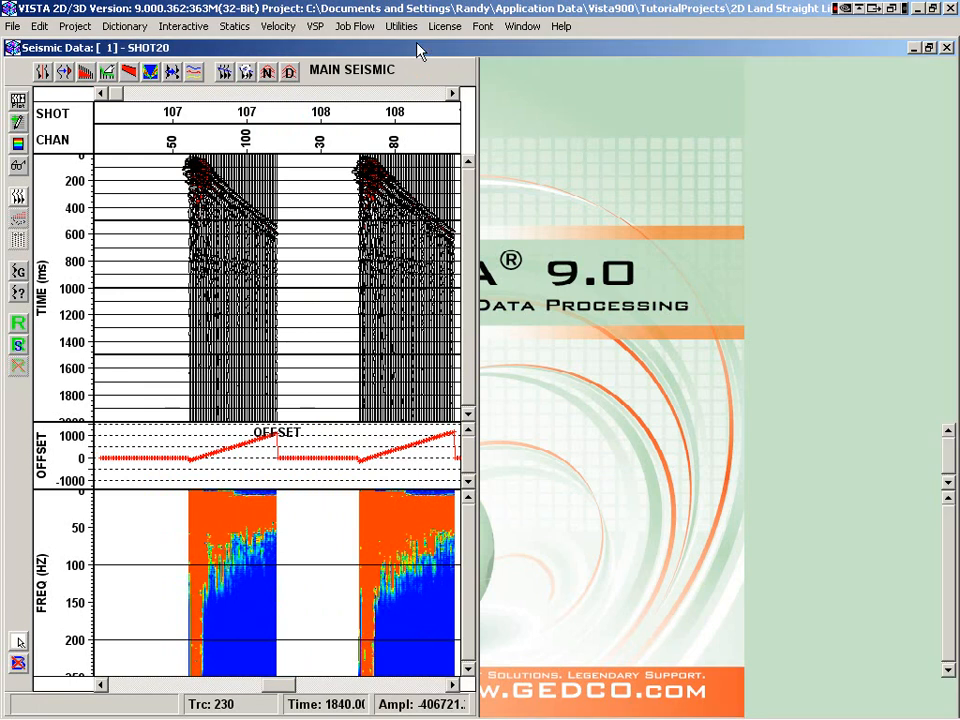
pyautogui.doubleClick(420, 47)
# Inspect shot point 107 with a new seismic window magnifier, repositioned and enlarged over the traces, and delete the magnifier.
pyautogui.rightClick(188, 186)
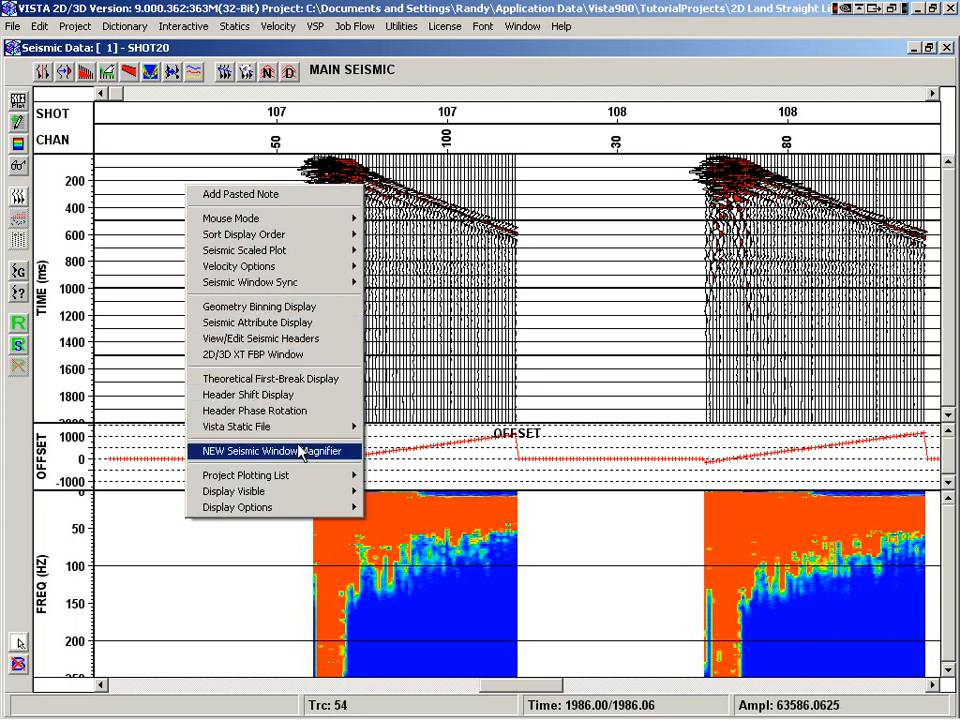
pyautogui.moveTo(315, 433)
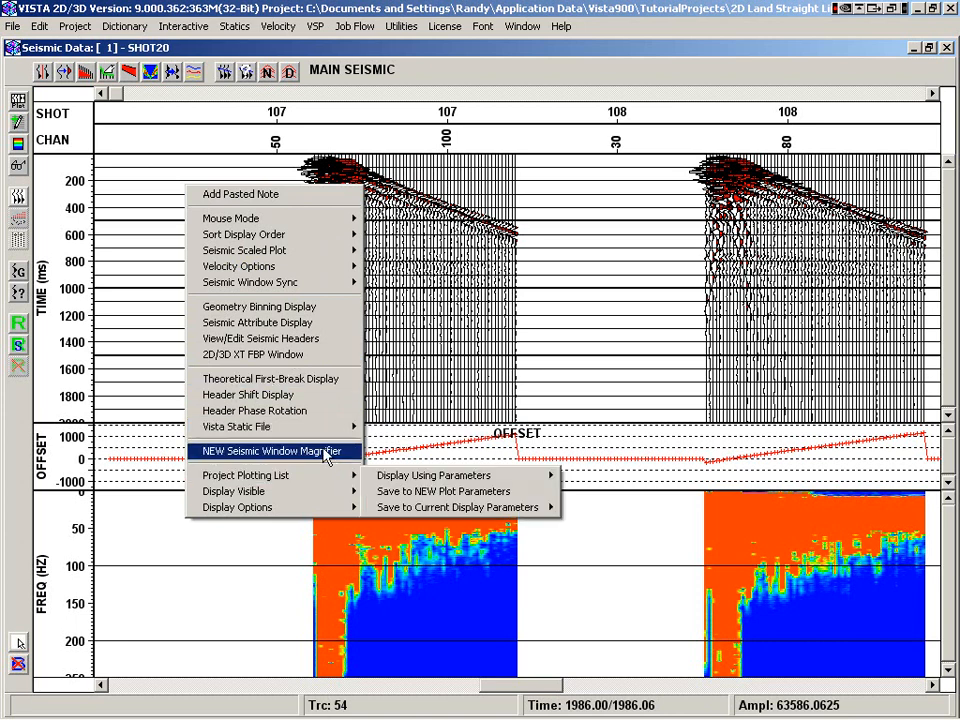
pyautogui.click(320, 451)
pyautogui.moveTo(279, 283); pyautogui.dragTo(405, 336)
pyautogui.moveTo(262, 240); pyautogui.dragTo(182, 223)
pyautogui.moveTo(216, 258); pyautogui.dragTo(370, 378)
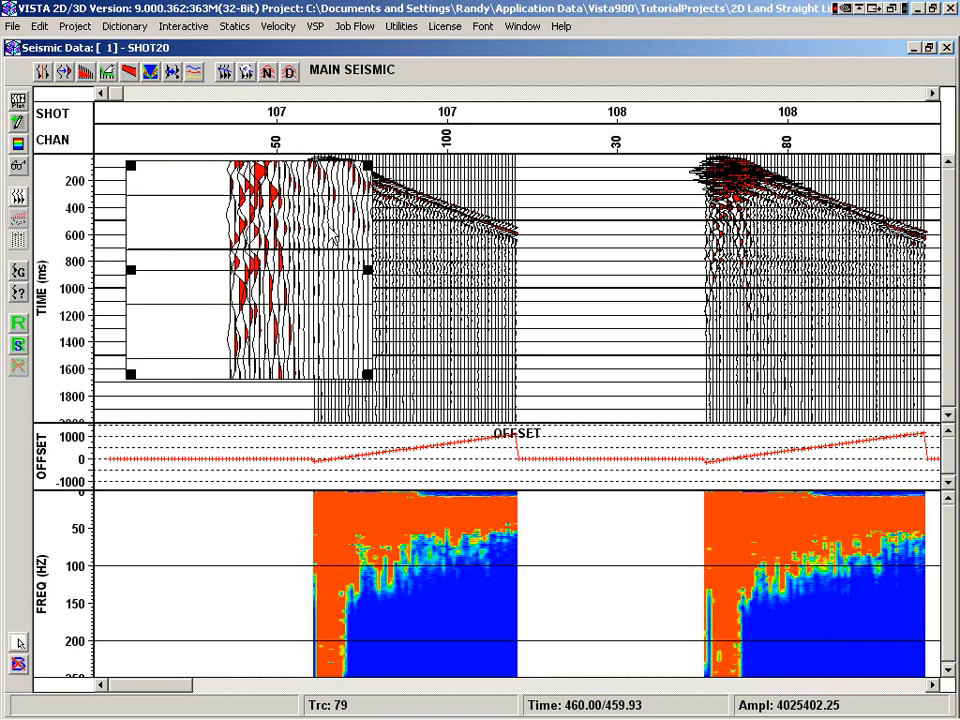
pyautogui.rightClick(333, 230)
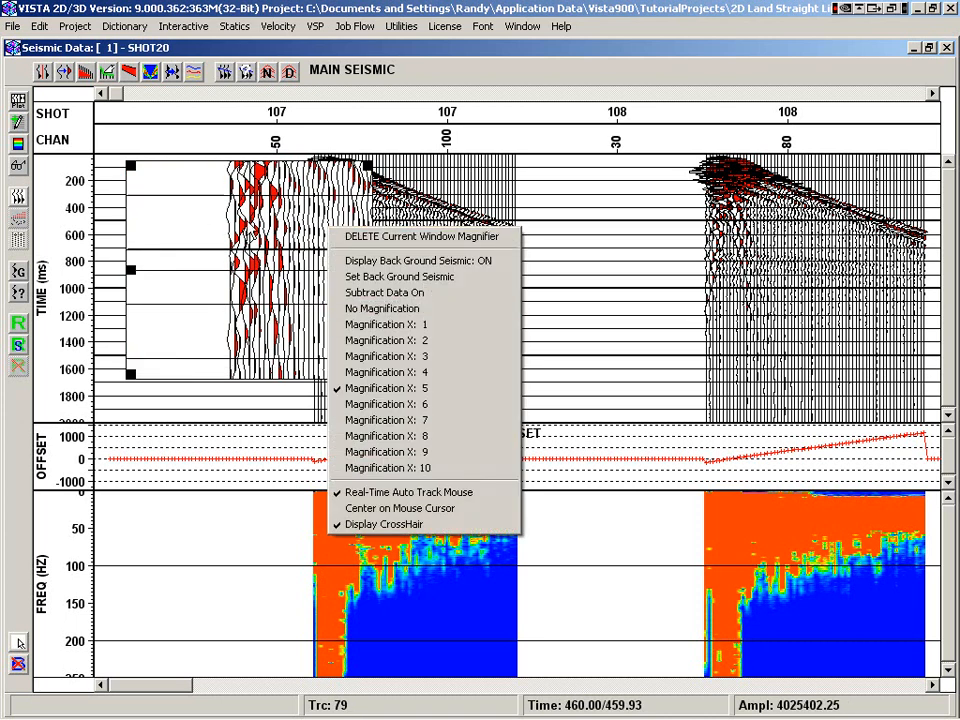
pyautogui.click(400, 236)
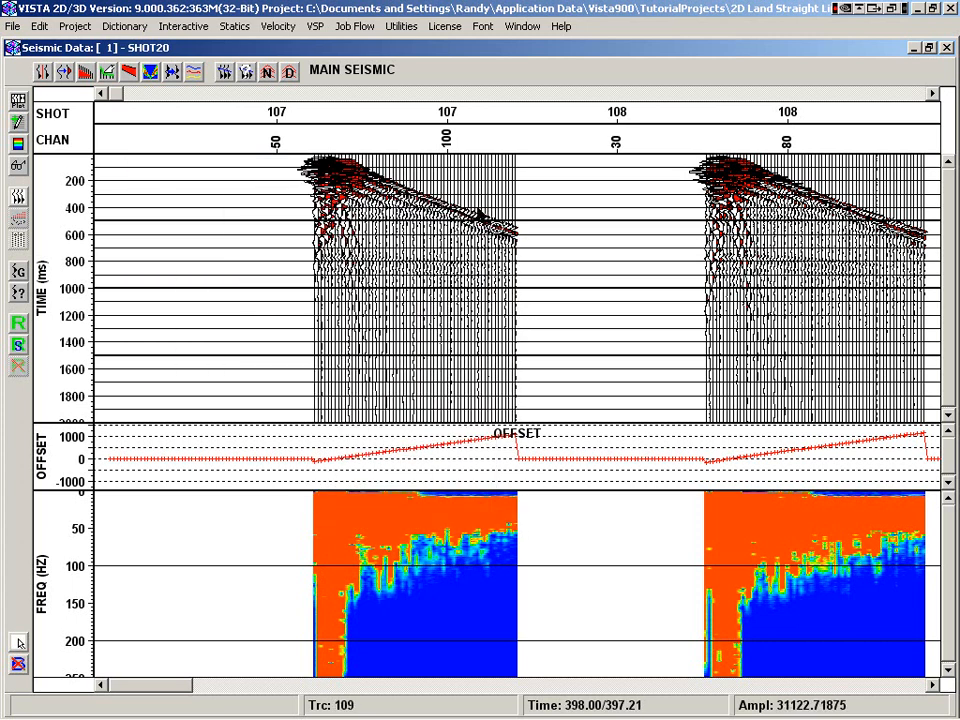
# Redisplay SHOT20 using the Stacked Data Plot parameters from the project plotting list.
pyautogui.click(17, 196)
pyautogui.click(58, 195)
pyautogui.rightClick(392, 313)
pyautogui.moveTo(554, 612)
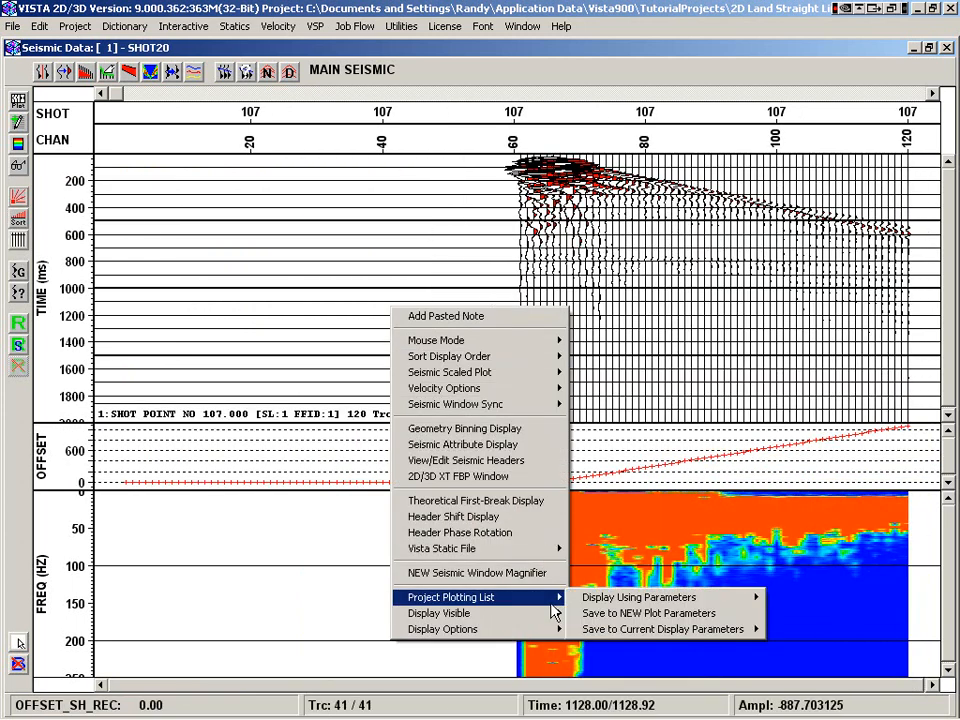
pyautogui.moveTo(605, 600)
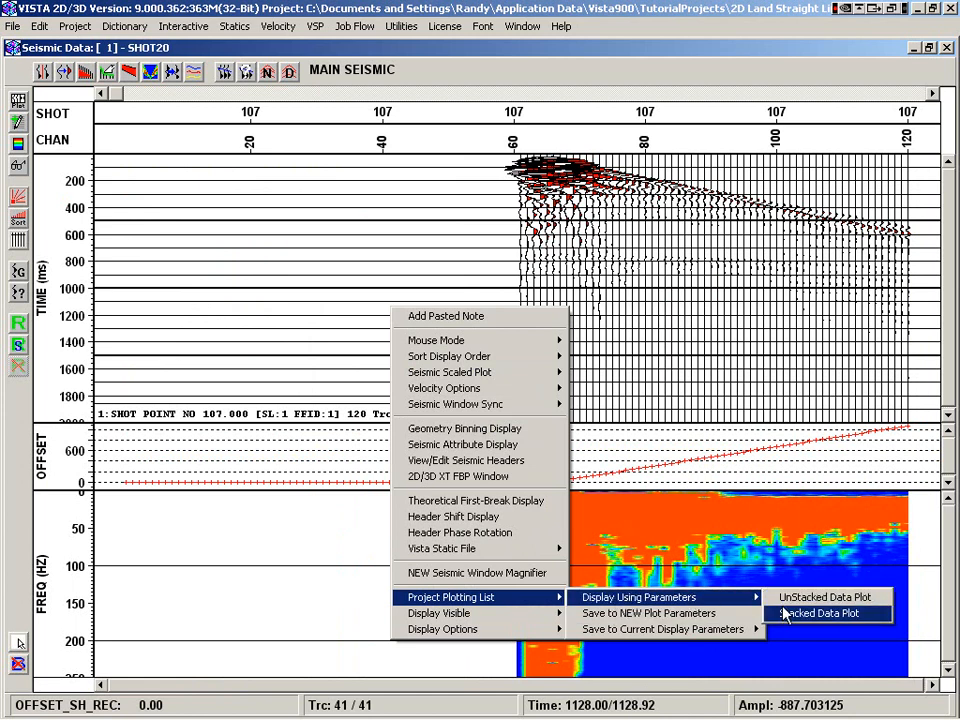
pyautogui.click(784, 612)
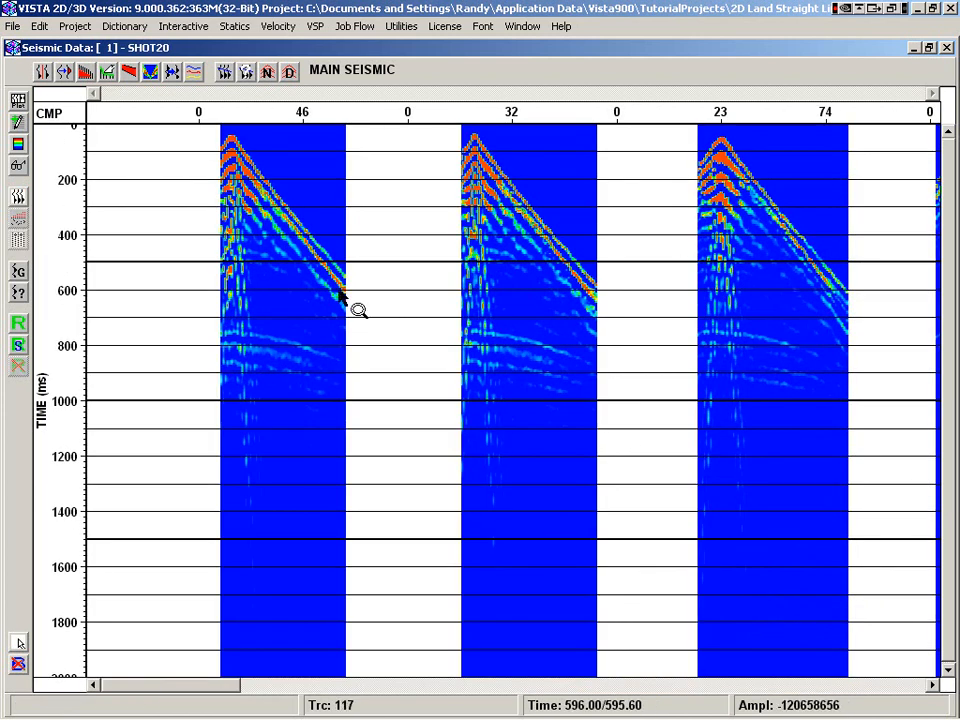
# Change the display to wiggle/variable area with AGC and Ormsby filtering applied, framing the first shot.
pyautogui.press('F5')
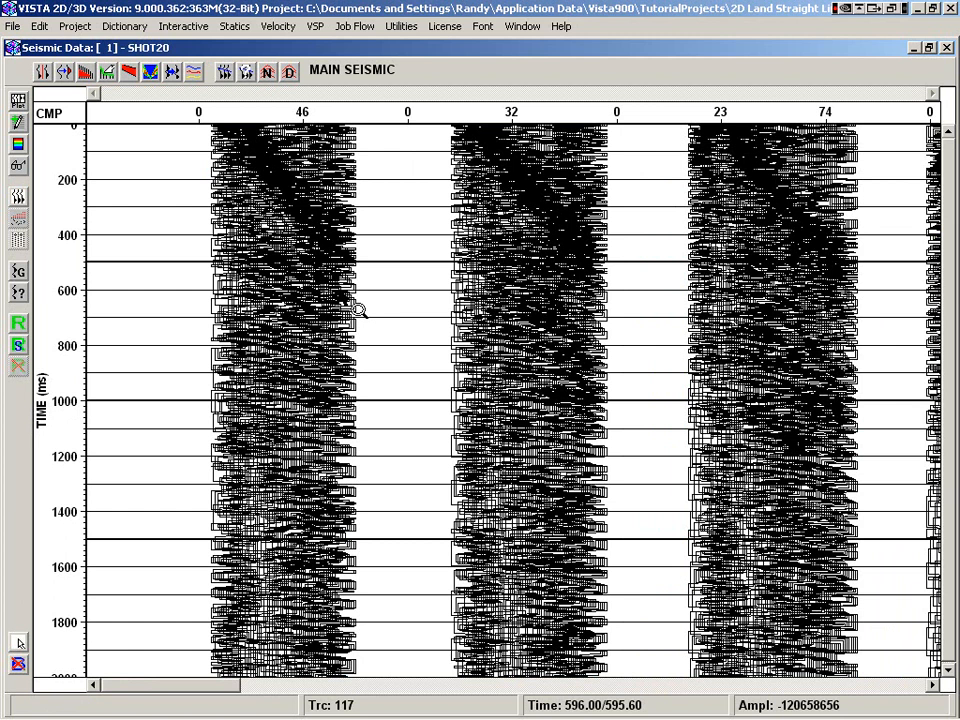
pyautogui.press('F5')
pyautogui.press('a')
pyautogui.press('o')
pyautogui.moveTo(212, 118); pyautogui.dragTo(364, 124)
# Examine the first arrivals and the reflections near 800 ms on the first two shots at closer zoom.
pyautogui.rightClick(343, 272)
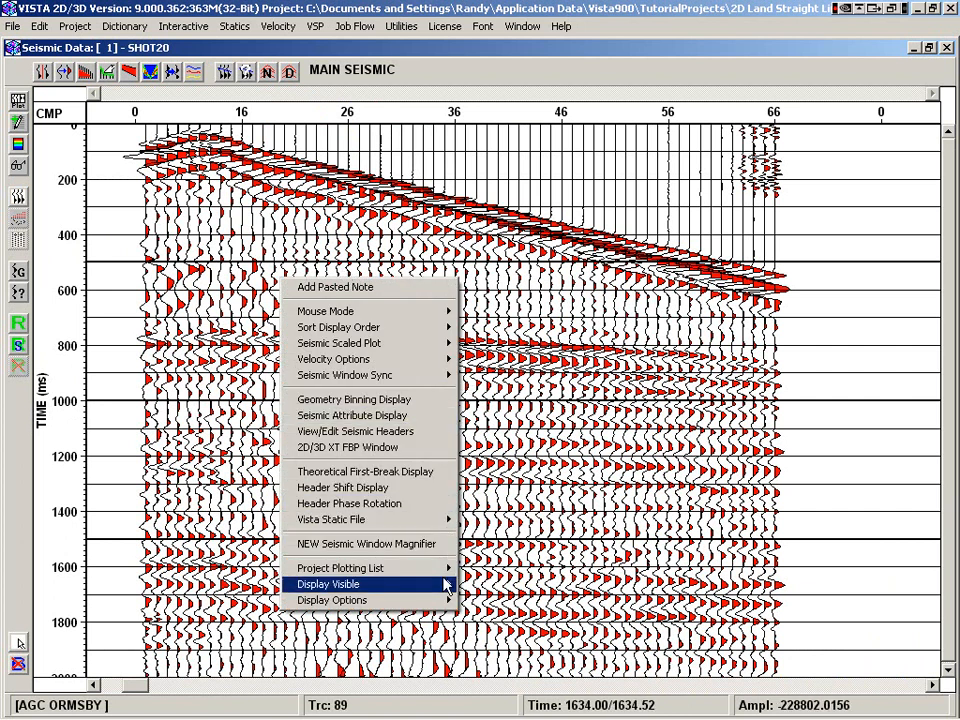
pyautogui.moveTo(446, 584)
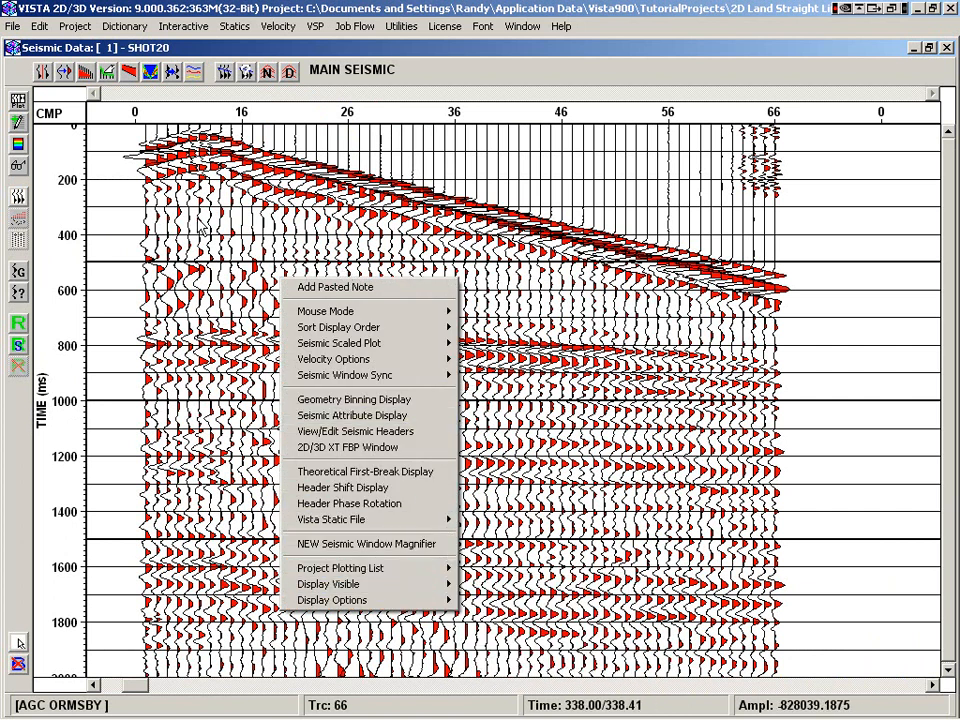
pyautogui.click(201, 197)
pyautogui.moveTo(204, 161); pyautogui.dragTo(423, 417)
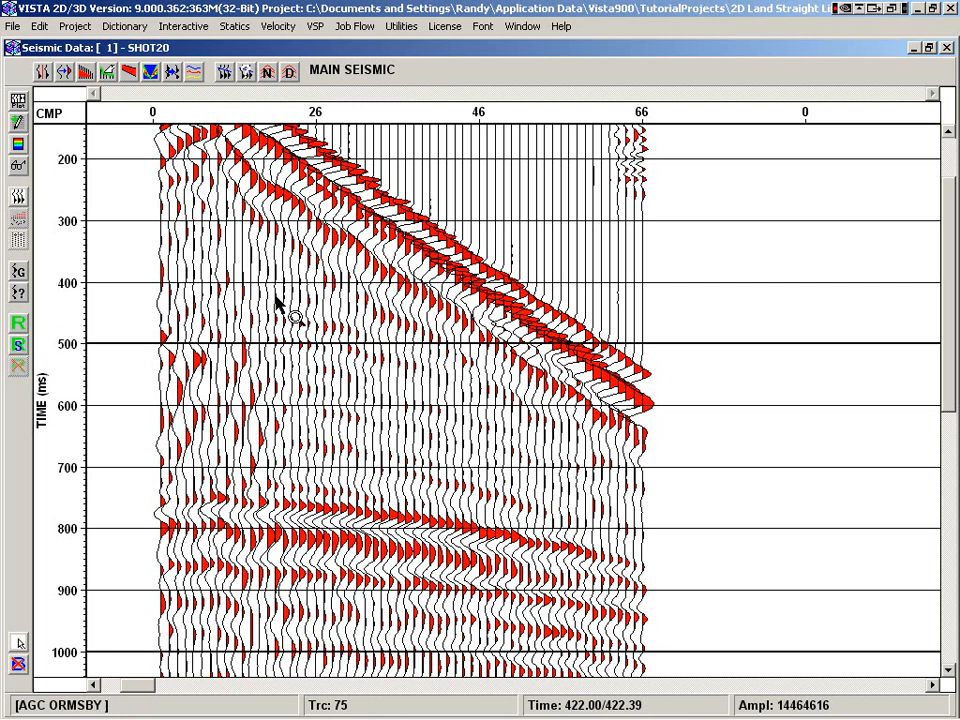
pyautogui.rightClick(300, 198)
pyautogui.moveTo(457, 185); pyautogui.dragTo(609, 357)
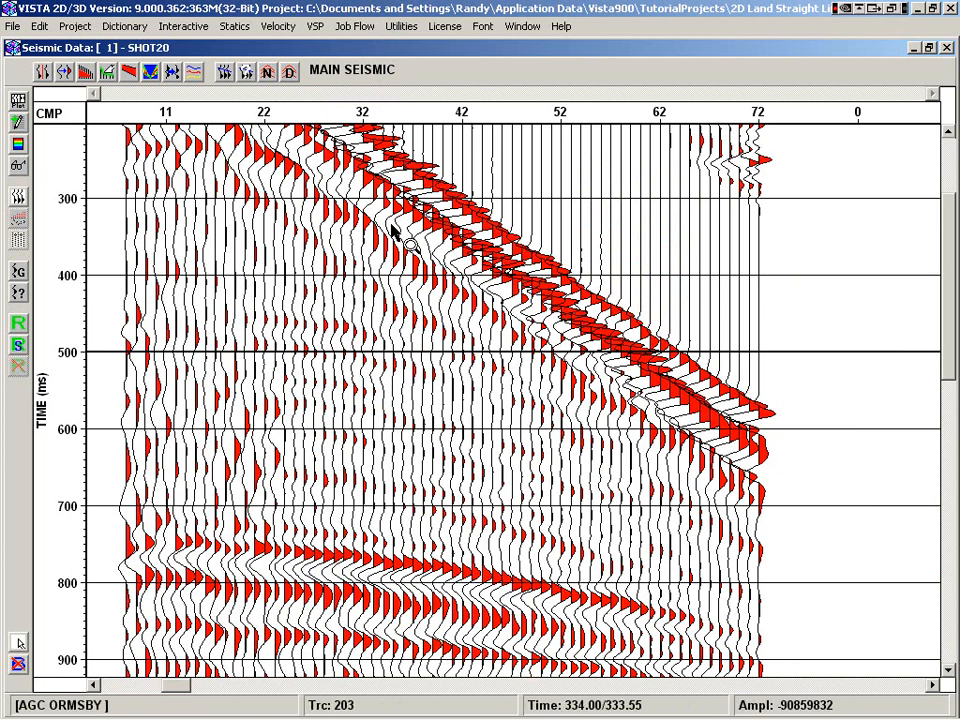
# Open the seismic attribute display for SHOT20 and tile it side by side with the seismic window.
pyautogui.click(162, 26)
pyautogui.rightClick(527, 313)
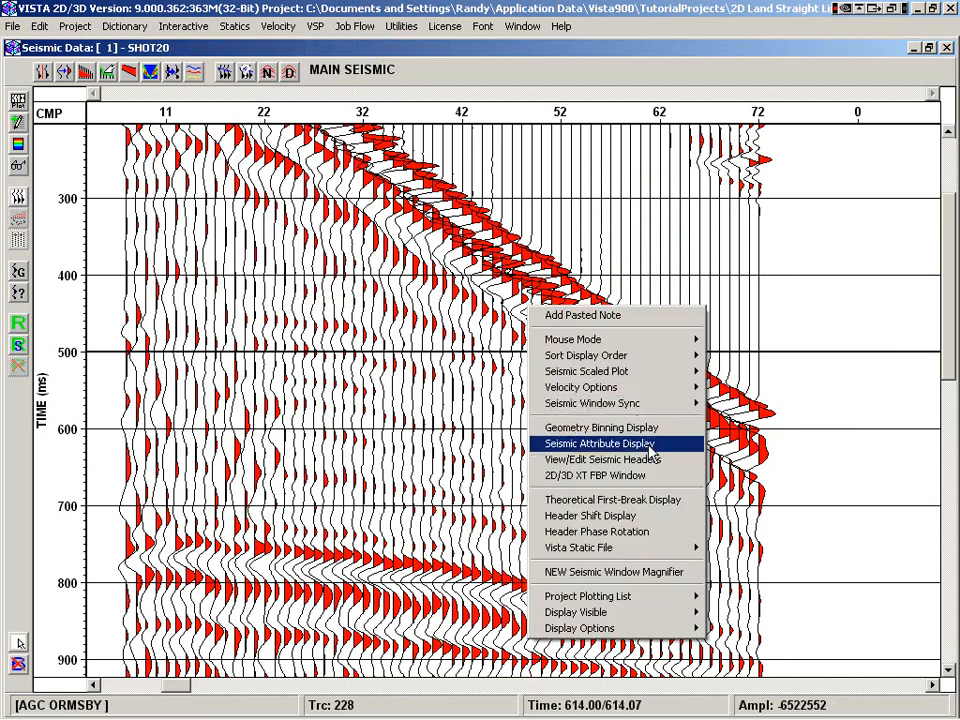
pyautogui.click(620, 443)
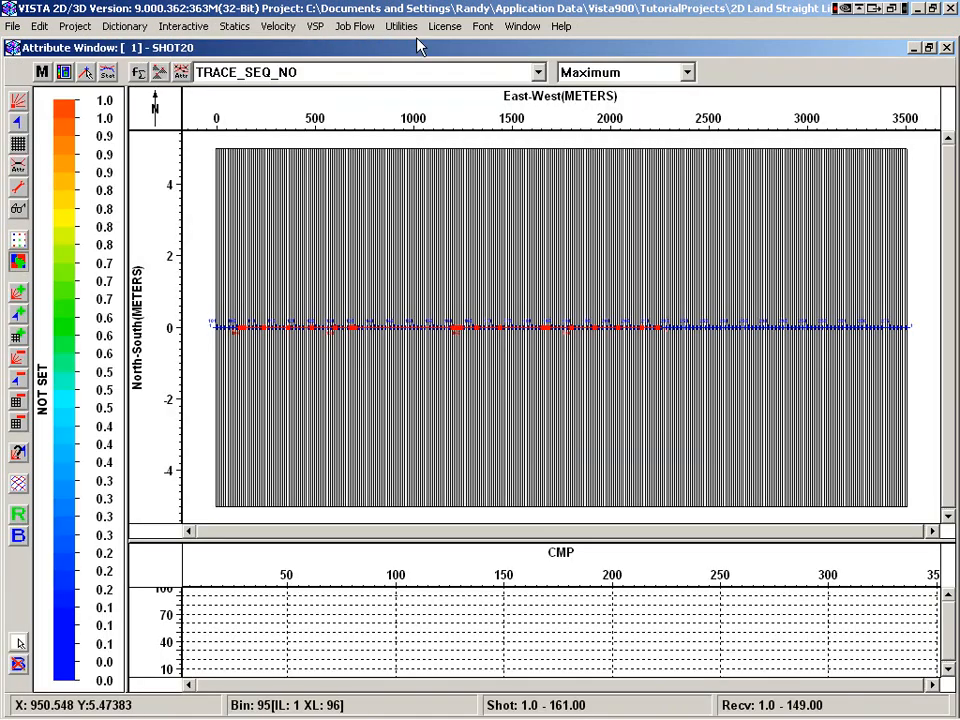
pyautogui.click(521, 26)
pyautogui.click(546, 80)
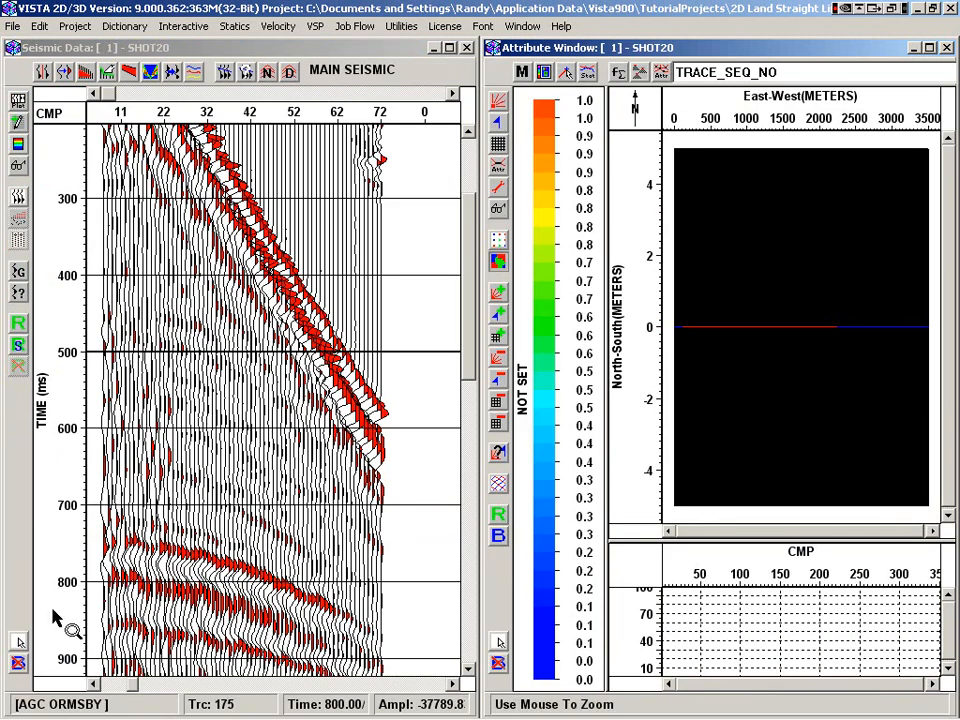
# Enable crosshair cursor broadcasting in both the seismic and attribute windows of SHOT20.
pyautogui.click(18, 662)
pyautogui.click(18, 662)
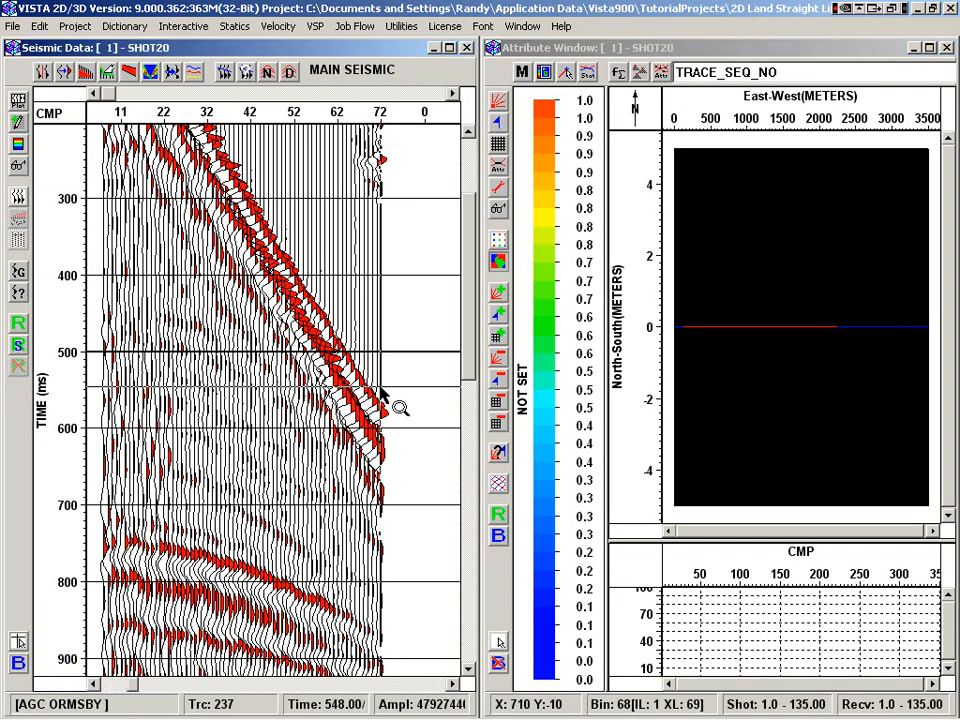
pyautogui.moveTo(744, 104); pyautogui.dragTo(820, 118)
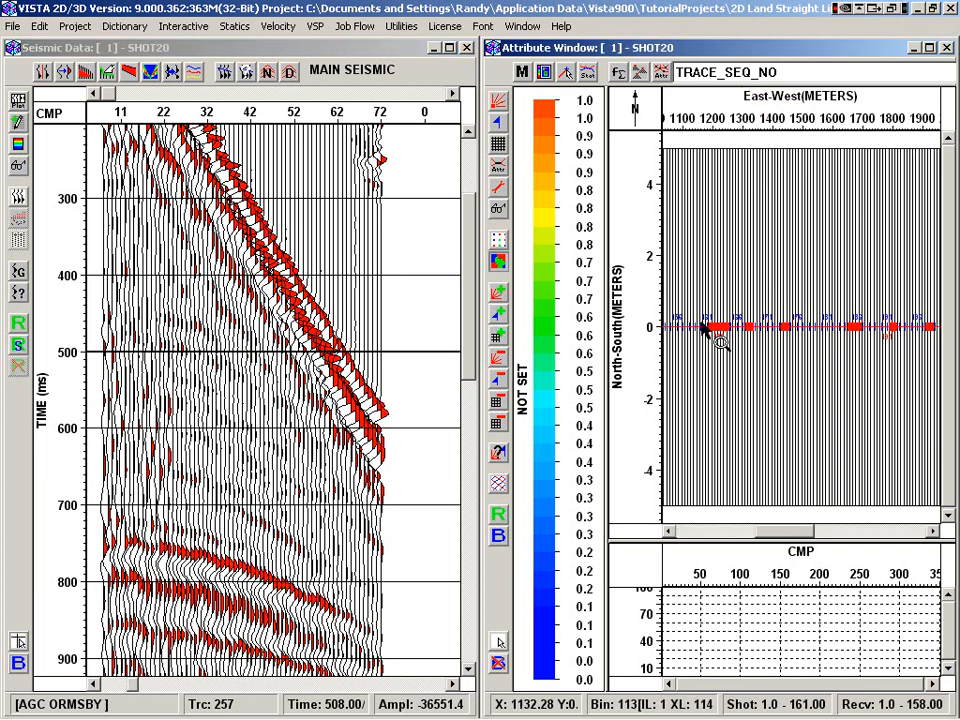
pyautogui.click(498, 662)
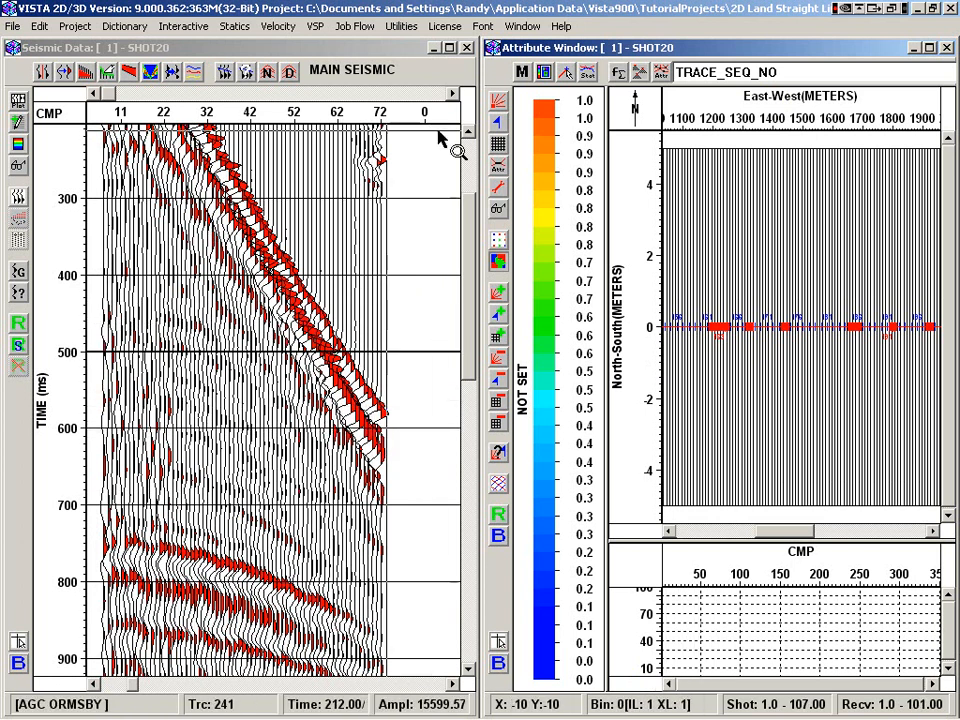
pyautogui.rightClick(781, 313)
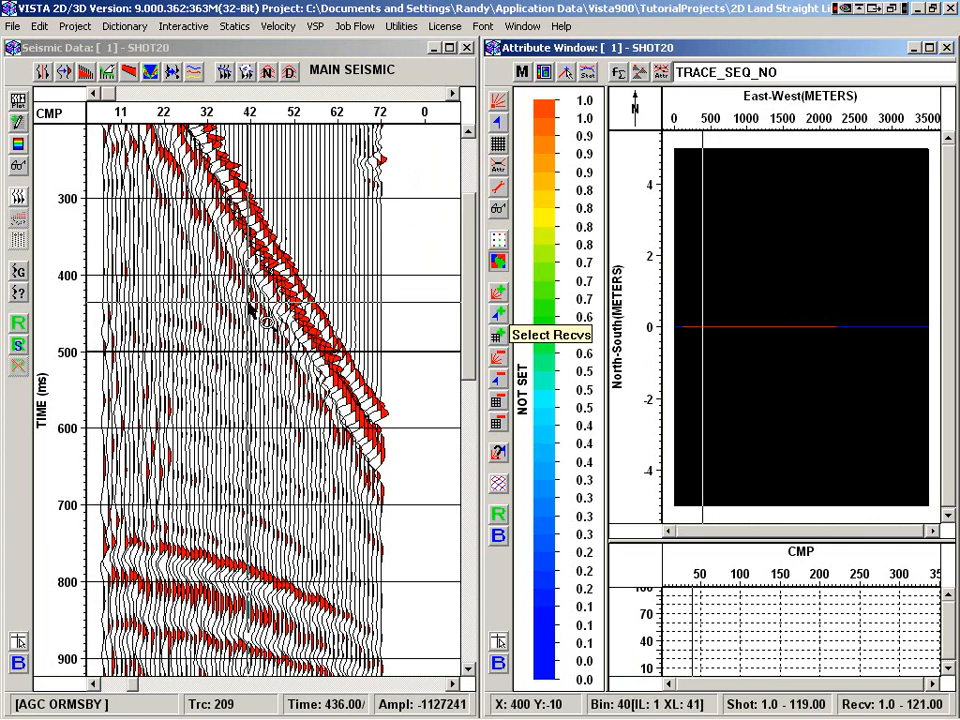
# Maximize the seismic window with the full shots in view and open the Interactive Trace Process settings.
pyautogui.doubleClick(273, 49)
pyautogui.click(397, 235)
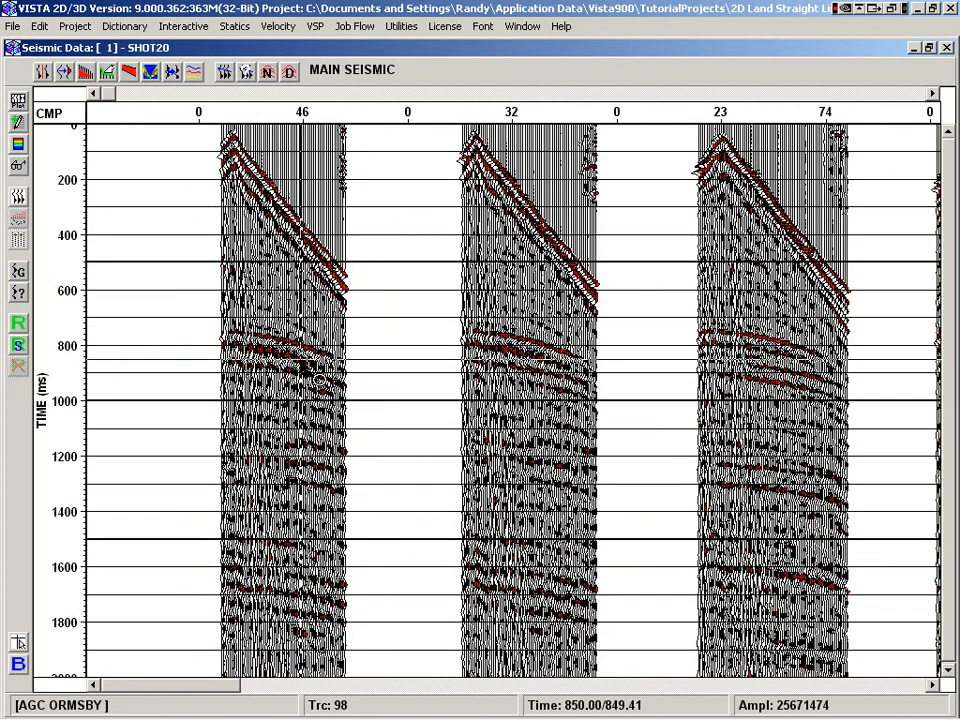
pyautogui.rightClick(256, 311)
pyautogui.moveTo(360, 631)
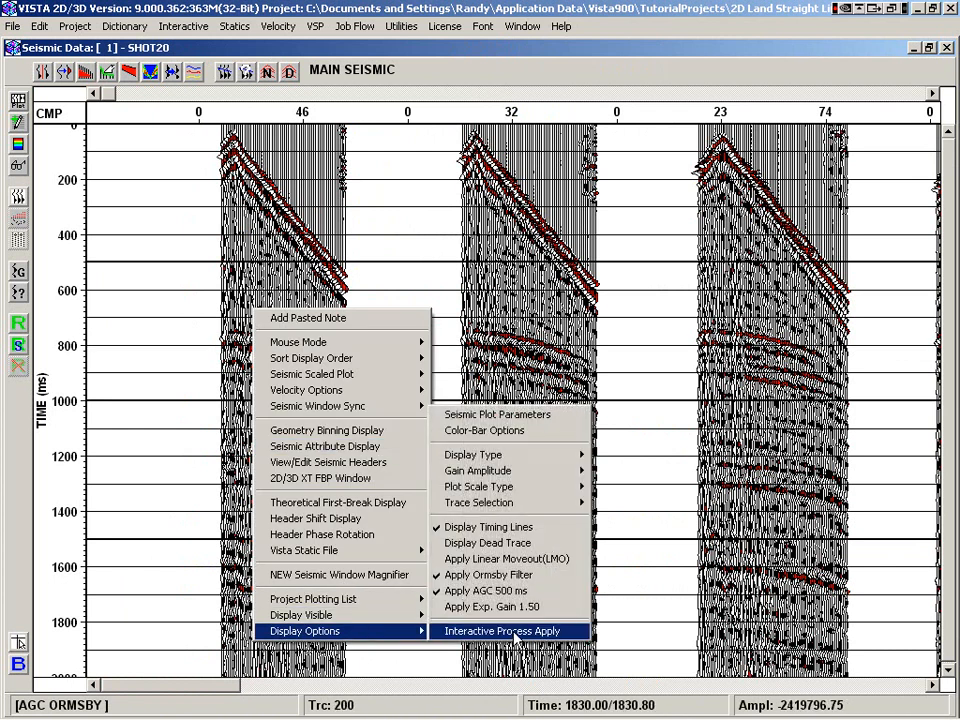
pyautogui.click(448, 634)
pyautogui.moveTo(241, 84)
pyautogui.mouseDown()
pyautogui.moveTo(582, 185)
pyautogui.moveTo(486, 249)
pyautogui.mouseUp()
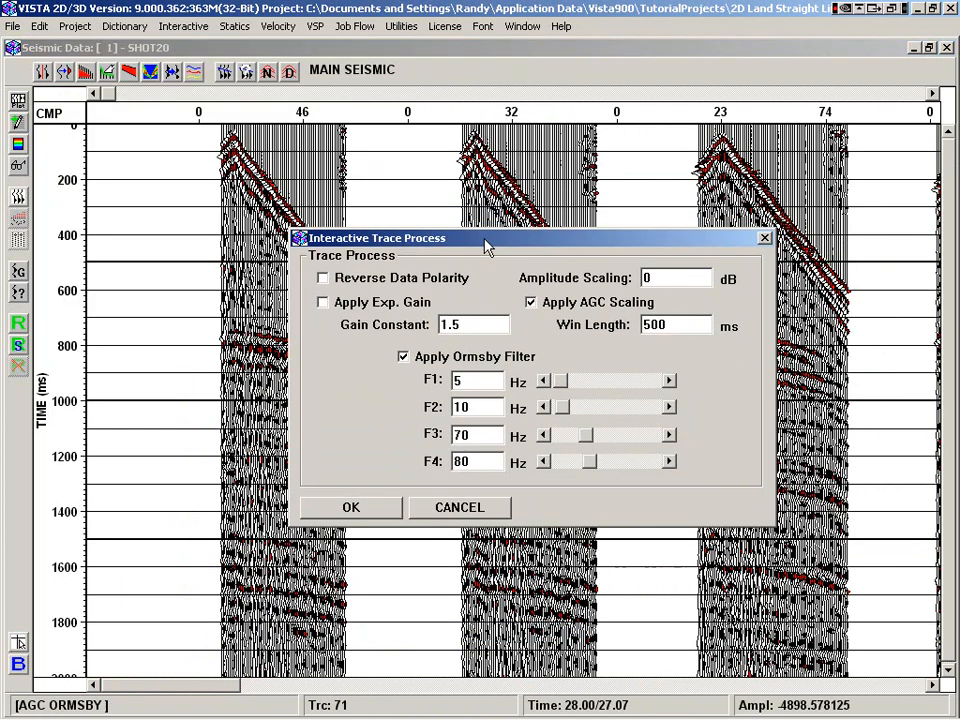
# Compare the shots with and without AGC scaling, and set the AGC window length to 250 ms.
pyautogui.click(620, 304)
pyautogui.click(620, 304)
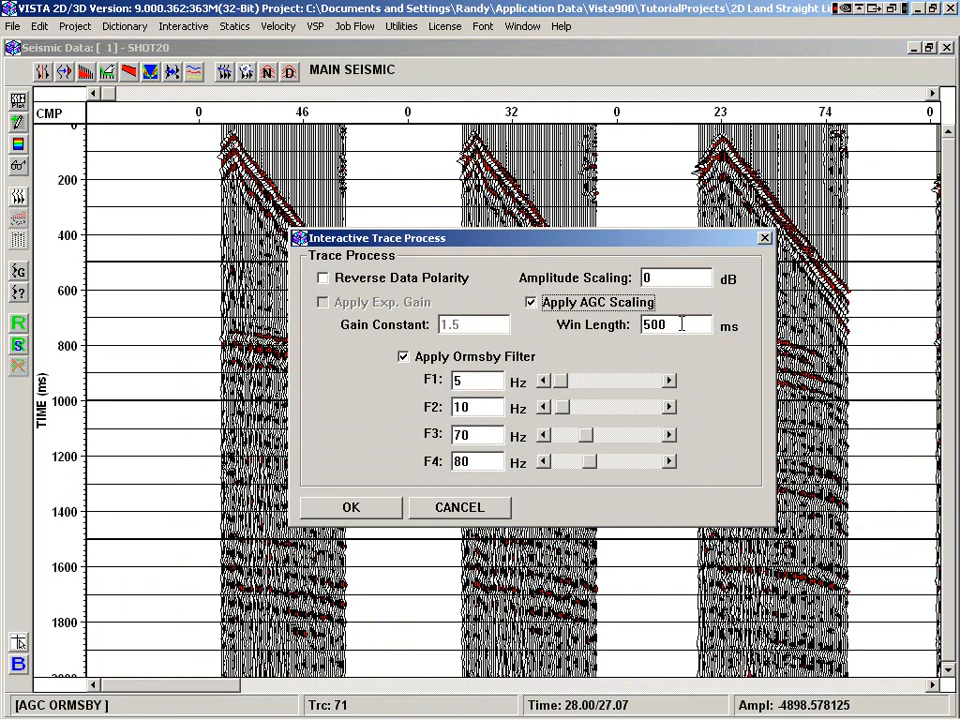
pyautogui.press('BackSpace')
pyautogui.press('BackSpace')
pyautogui.press('BackSpace')
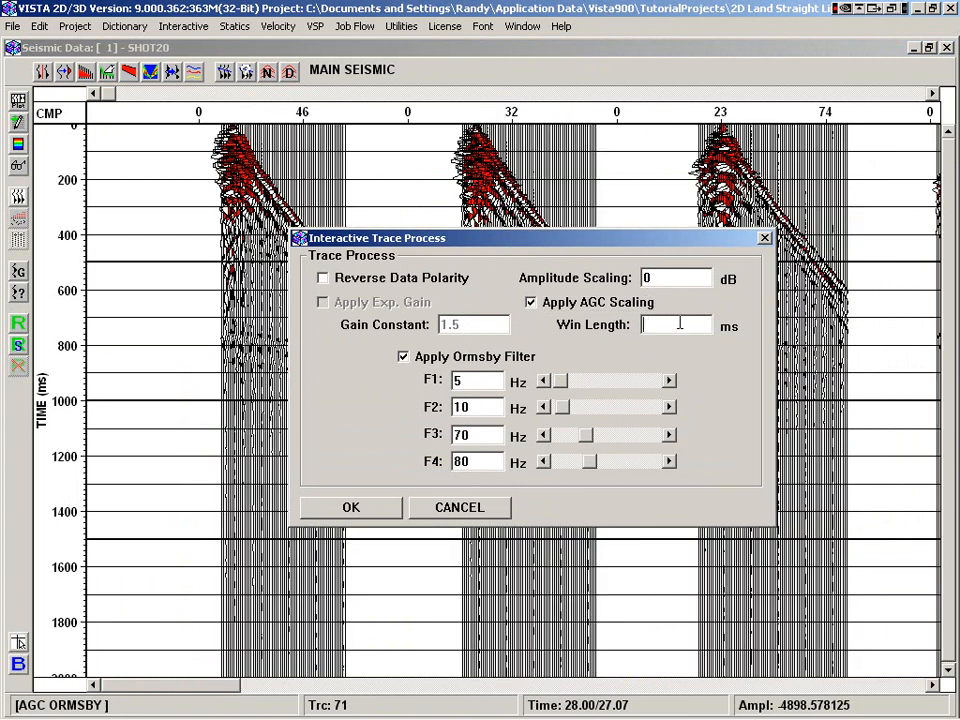
pyautogui.write('250')
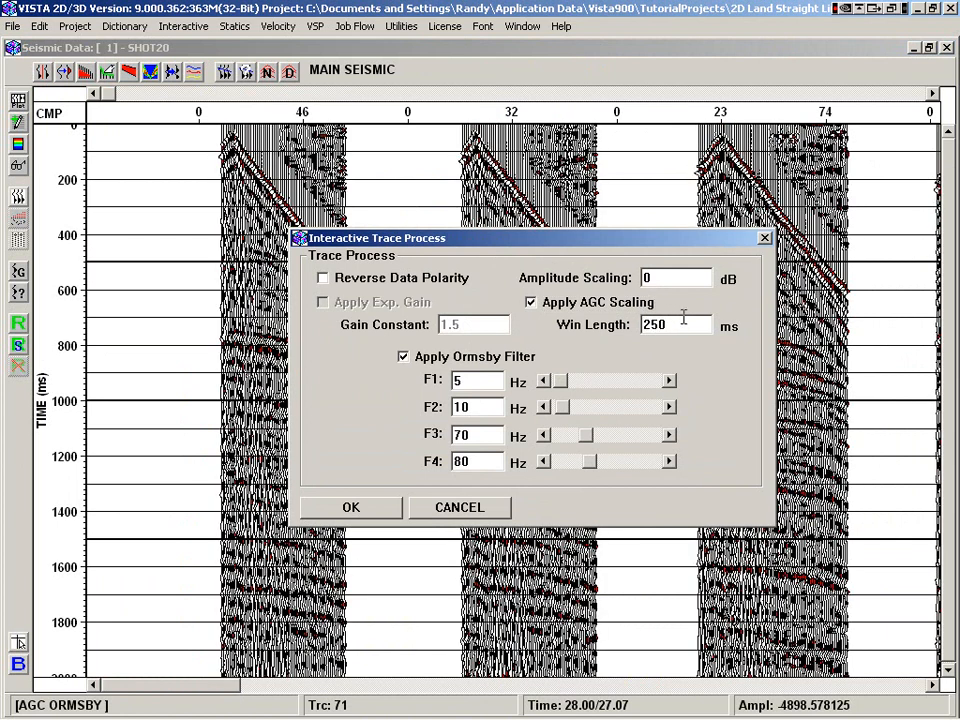
# Turn off AGC scaling and set the Ormsby filter's F2, F3 and F4 frequencies to 58.825, 80 and 223.05 Hz.
pyautogui.click(457, 357)
pyautogui.click(457, 357)
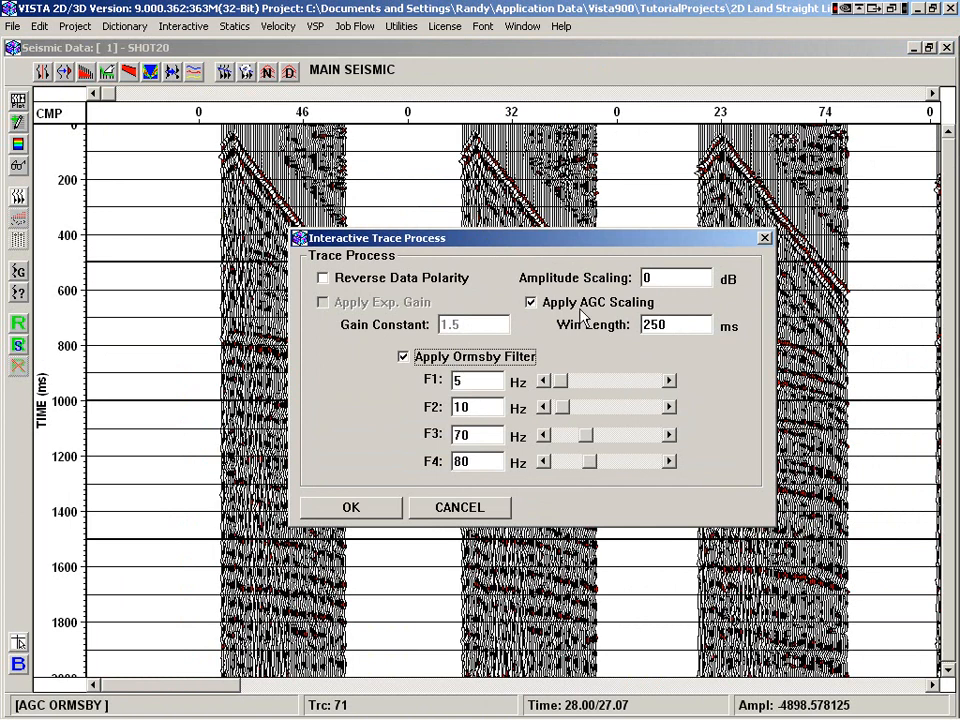
pyautogui.click(590, 302)
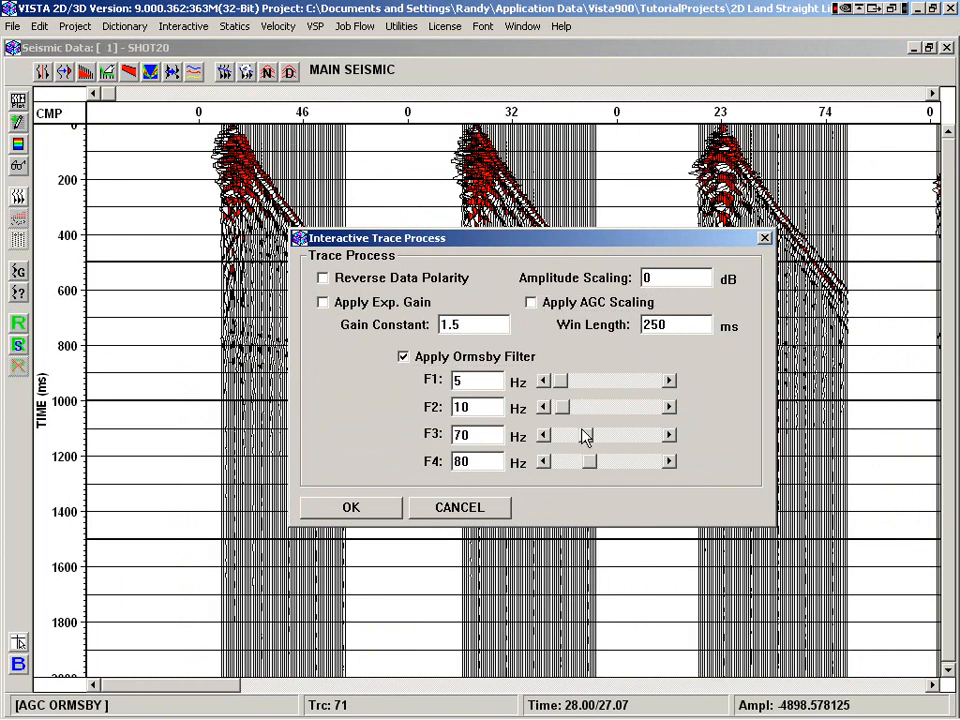
pyautogui.moveTo(594, 466); pyautogui.dragTo(646, 465)
pyautogui.moveTo(566, 418); pyautogui.dragTo(586, 414)
# Preview reversed data polarity and exponential gain, leave both off, and accept the interactive trace process settings.
pyautogui.click(402, 280)
pyautogui.click(402, 280)
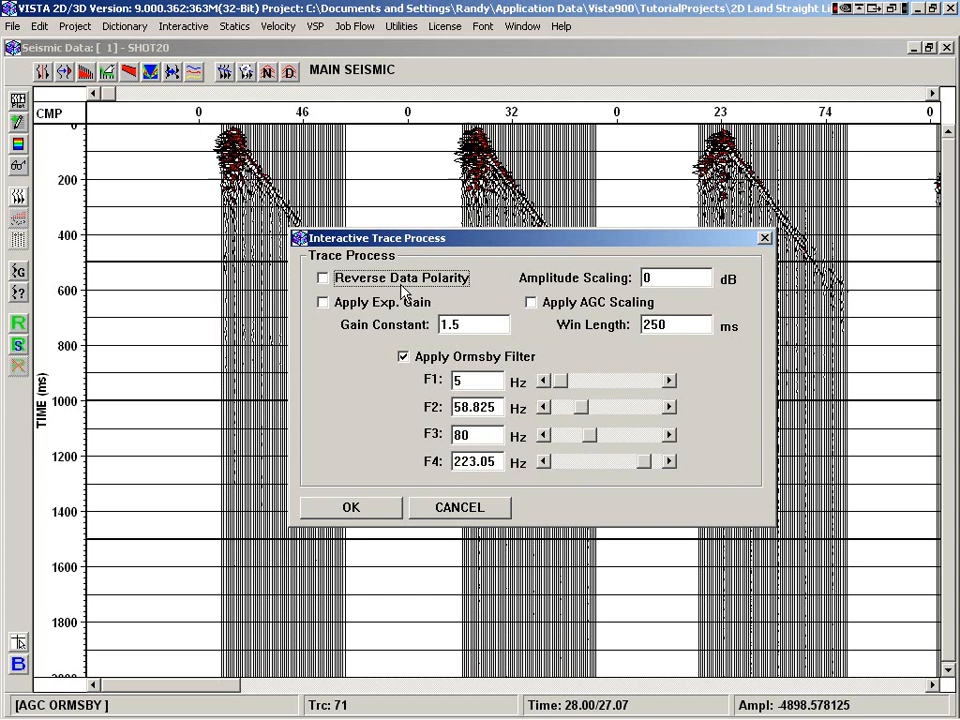
pyautogui.click(404, 303)
pyautogui.click(404, 303)
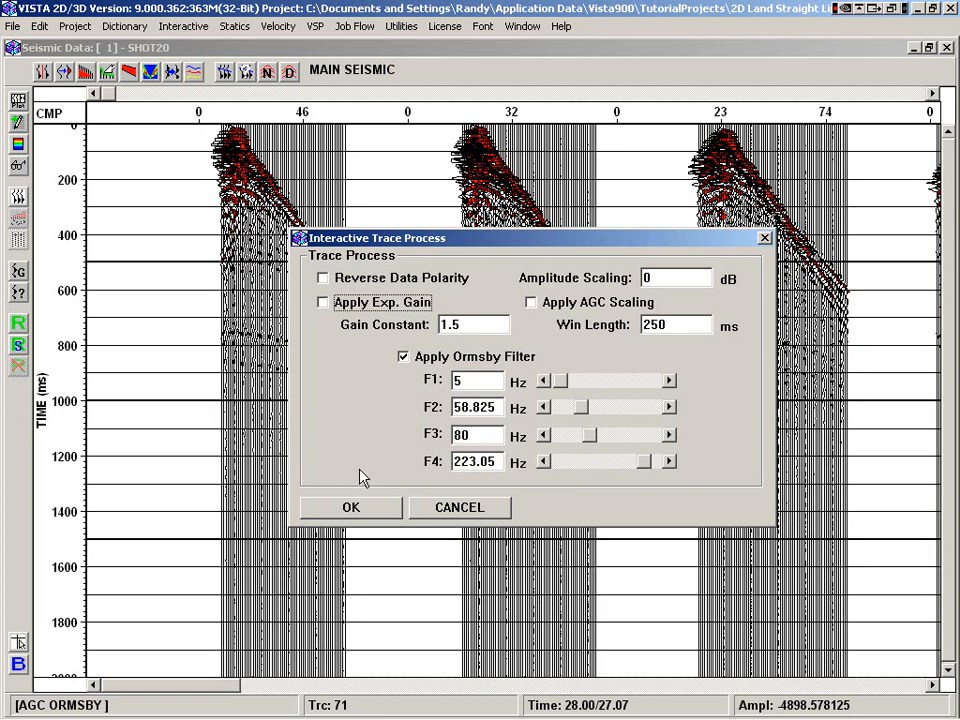
pyautogui.click(360, 508)
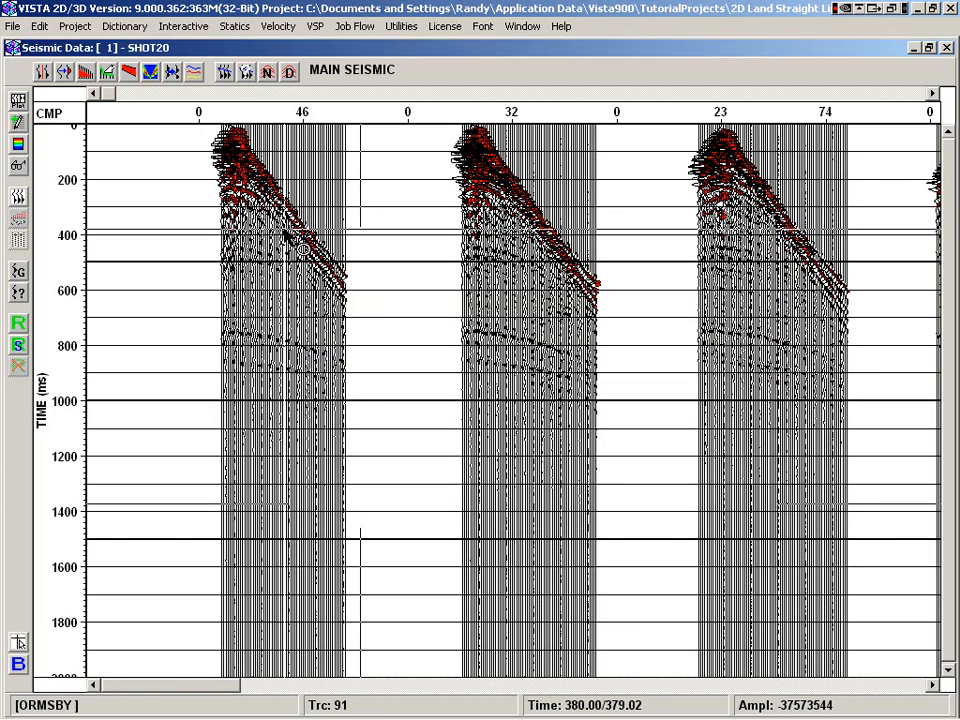